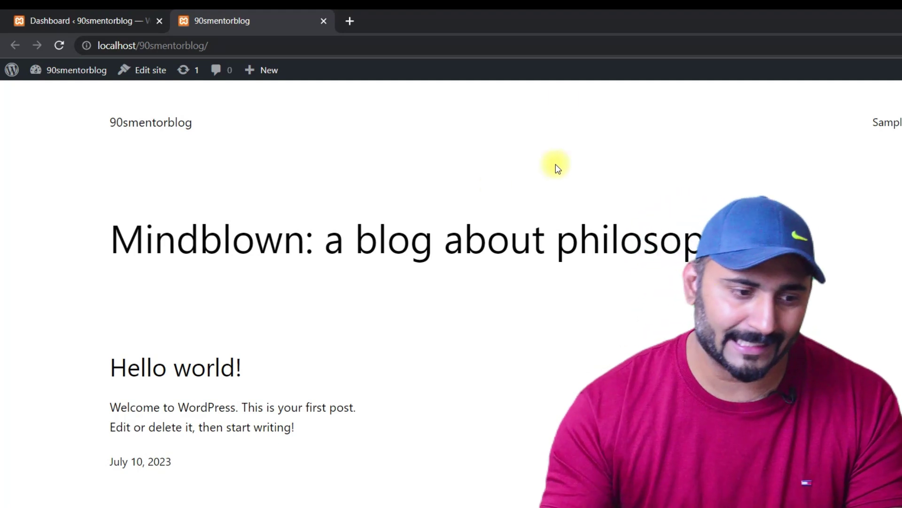
Return to the 90smentorblog admin dashboard, open the installed themes page and look over the installed themes
click(107, 9)
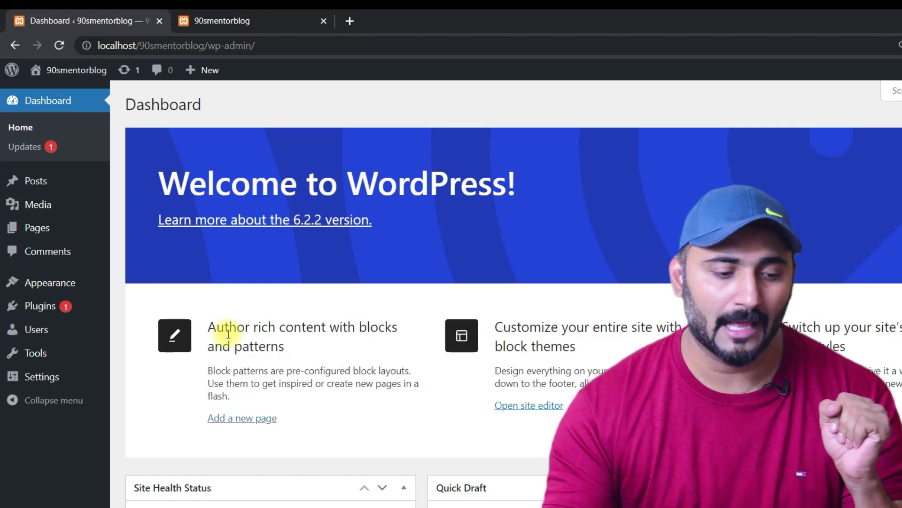
mouse_move(56, 288)
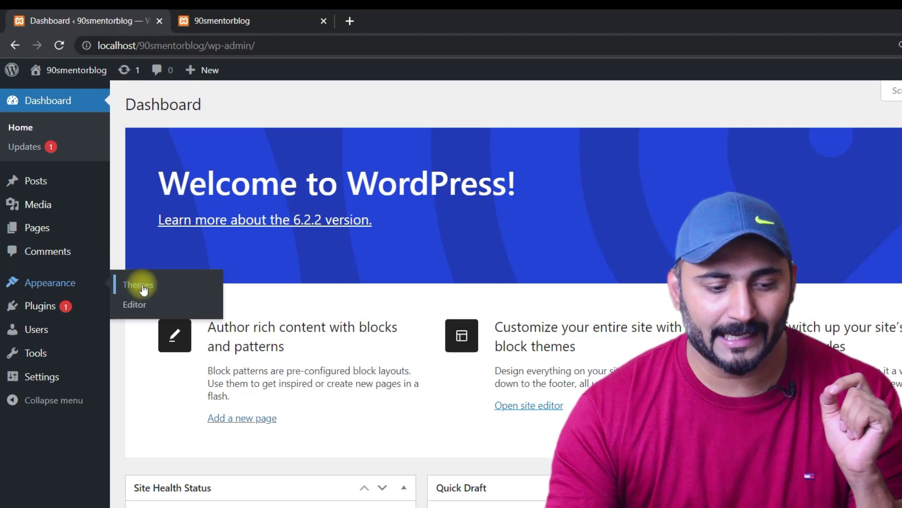
click(143, 290)
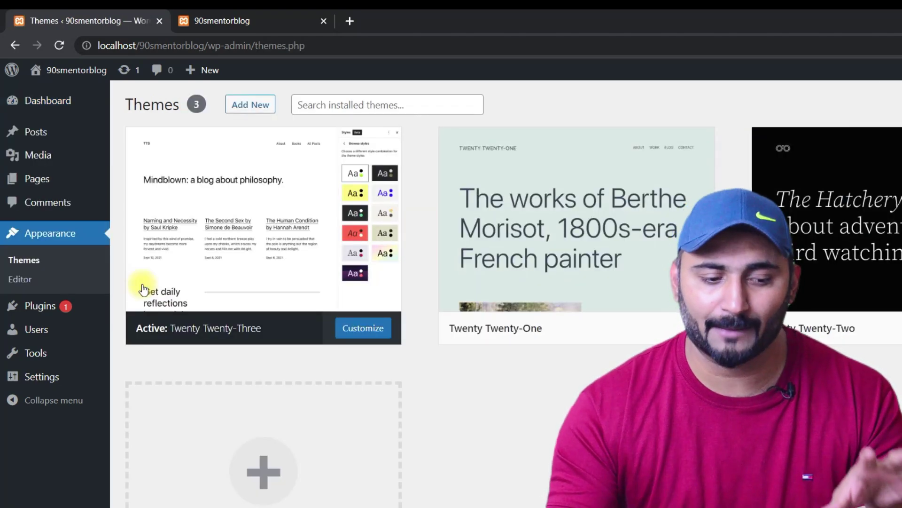
mouse_move(255, 252)
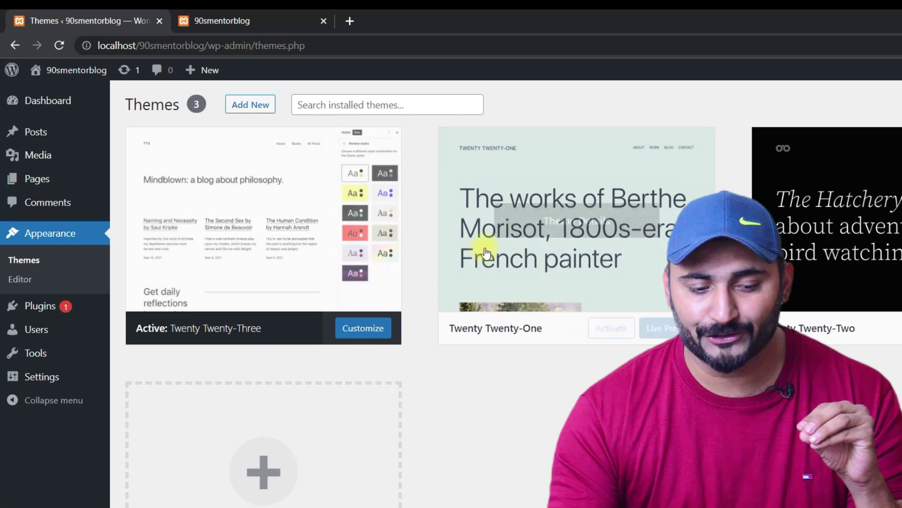
mouse_move(525, 262)
mouse_move(854, 256)
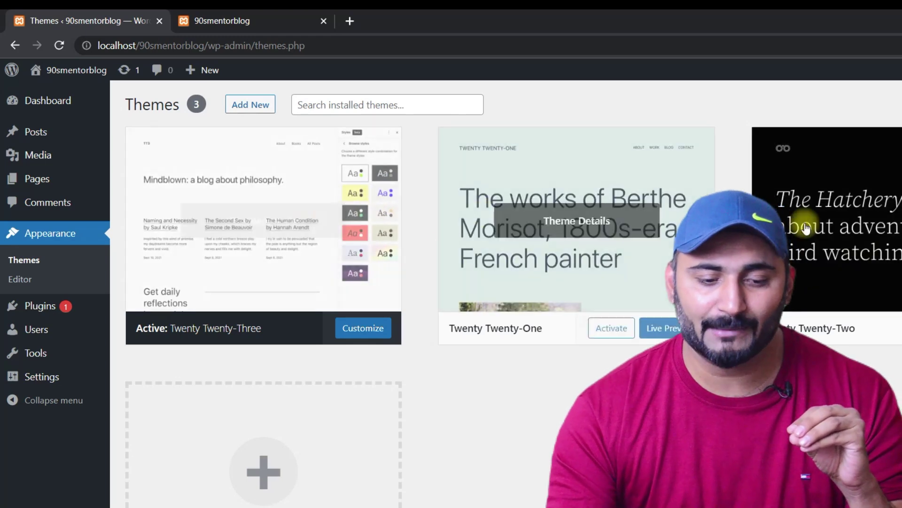
mouse_move(316, 298)
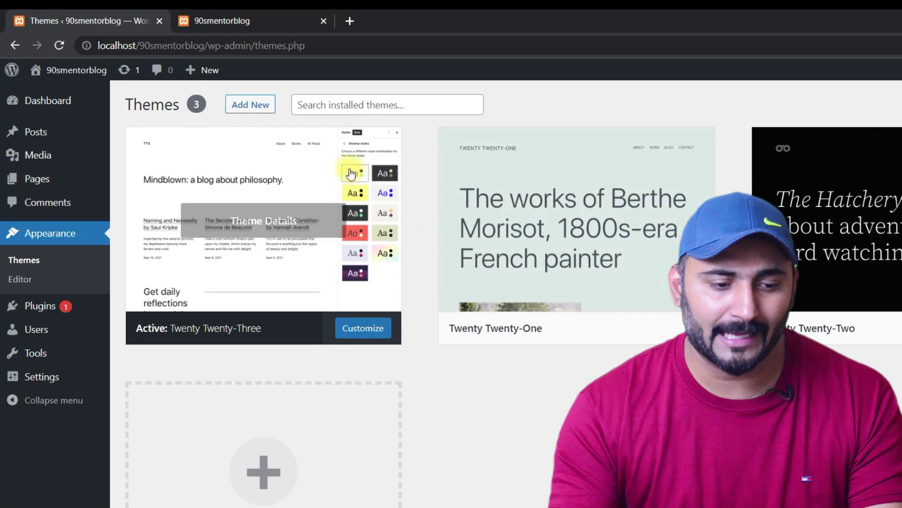
Open the page for adding new themes and look through the popular themes
click(257, 108)
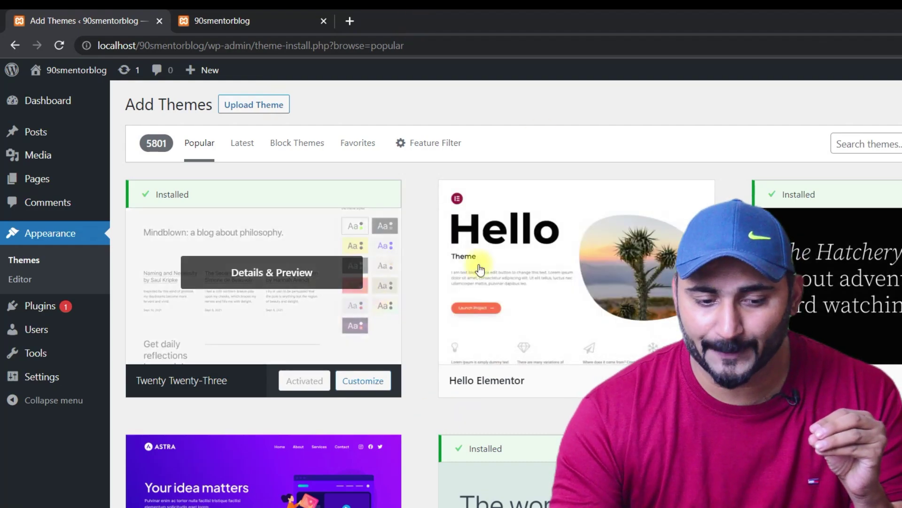
scroll(477, 214, down, 4)
scroll(517, 329, down, 12)
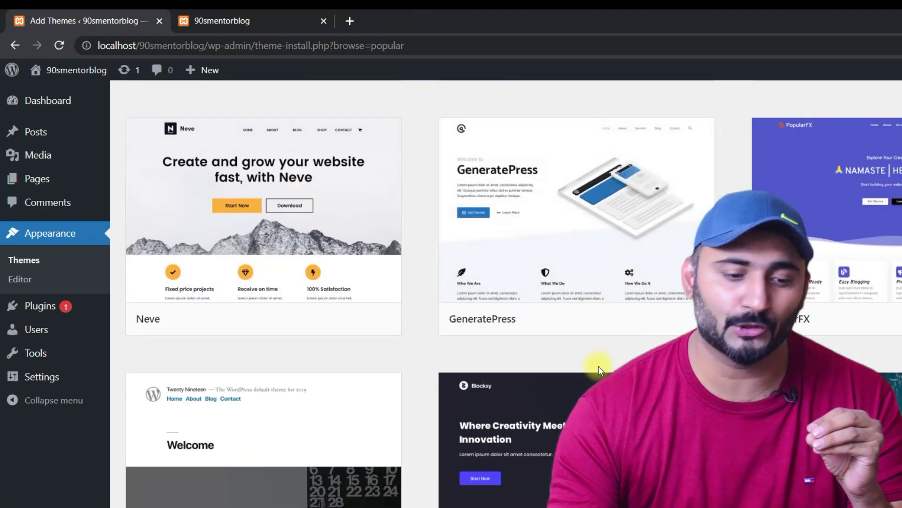
Open wordpress.org in a new browser tab, go to its theme directory and look through the popular themes
click(349, 23)
text(word)
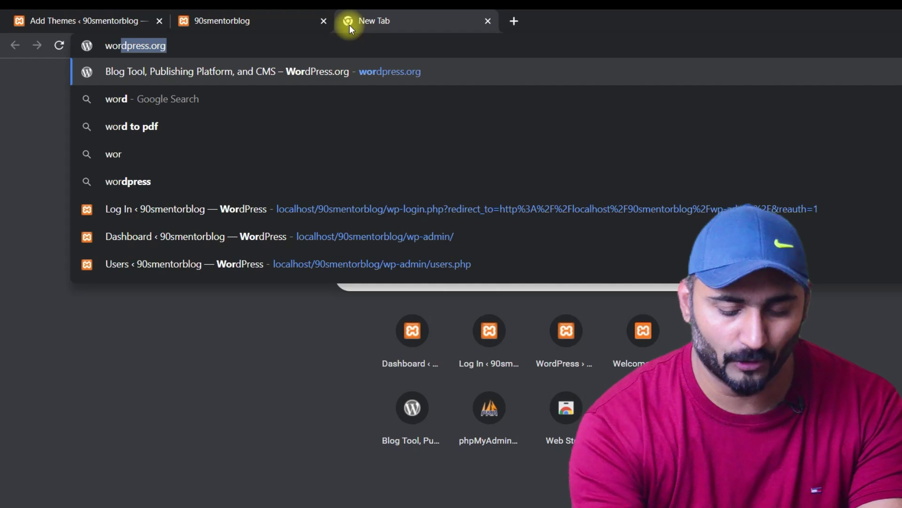
key(Return)
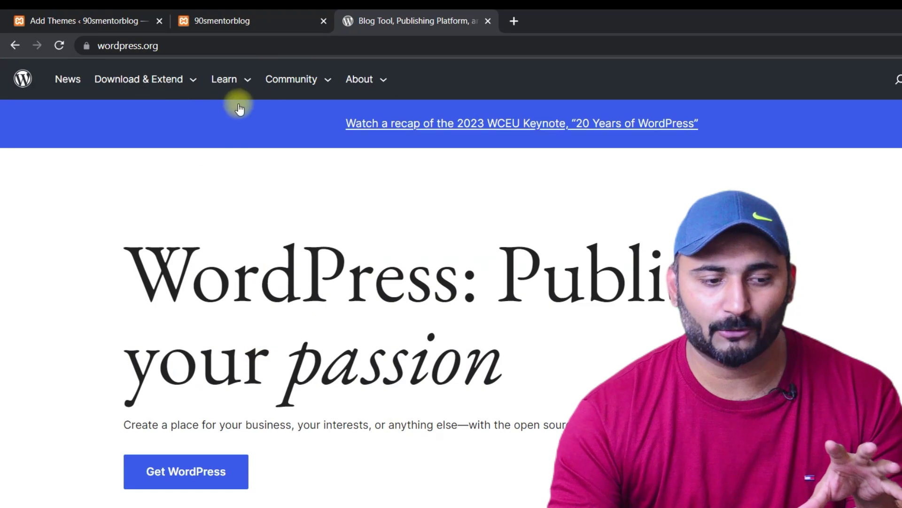
mouse_move(188, 80)
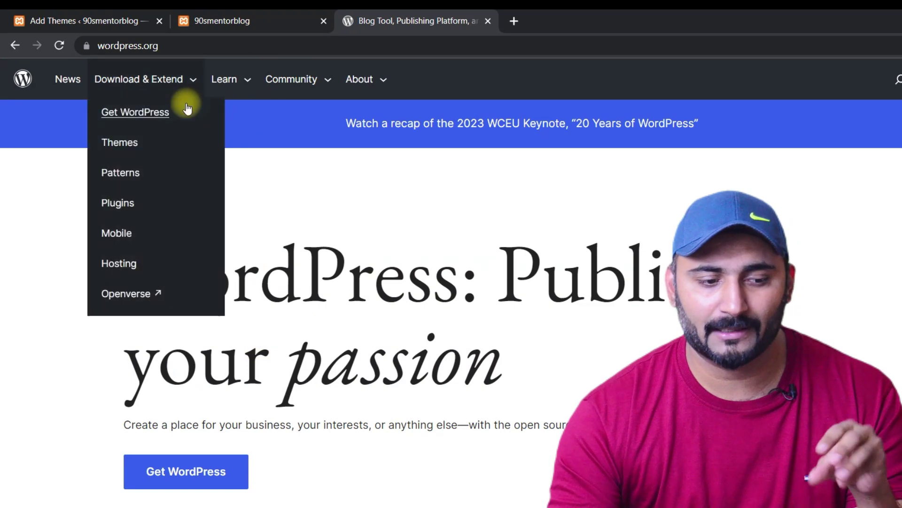
click(127, 142)
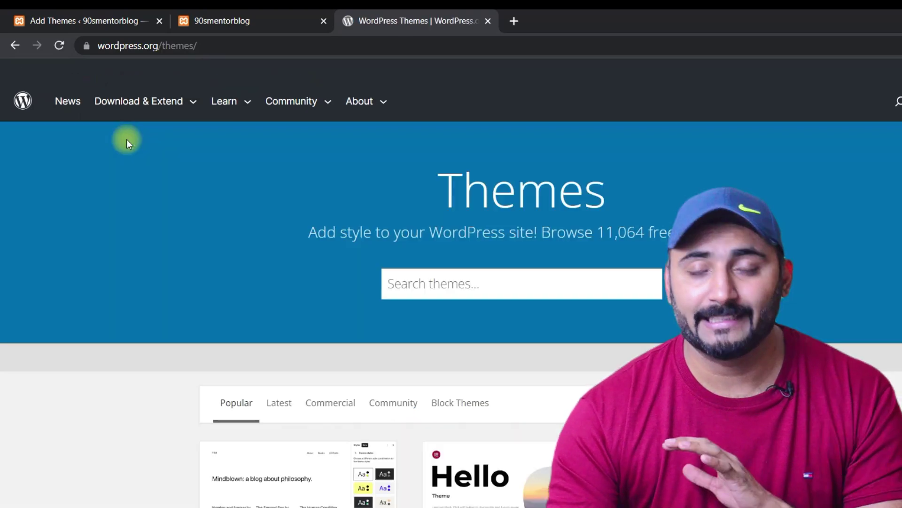
scroll(201, 140, down, 5)
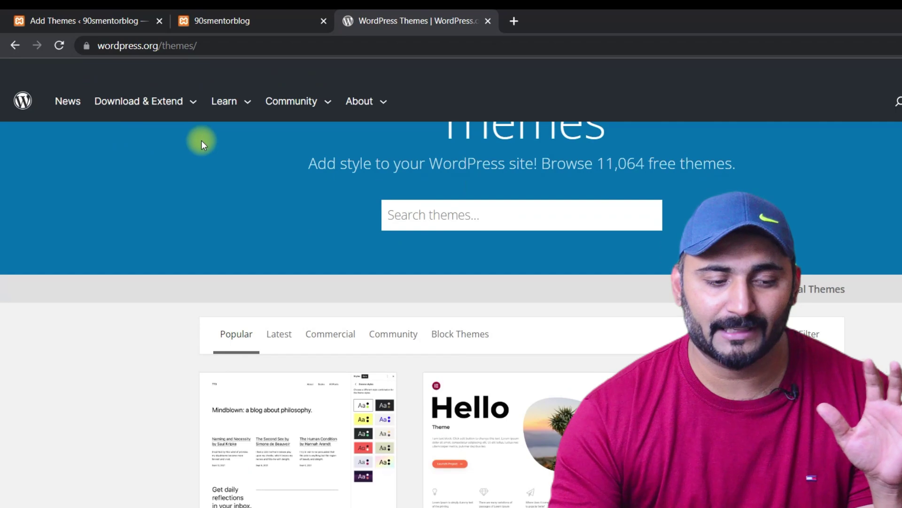
scroll(332, 146, down, 5)
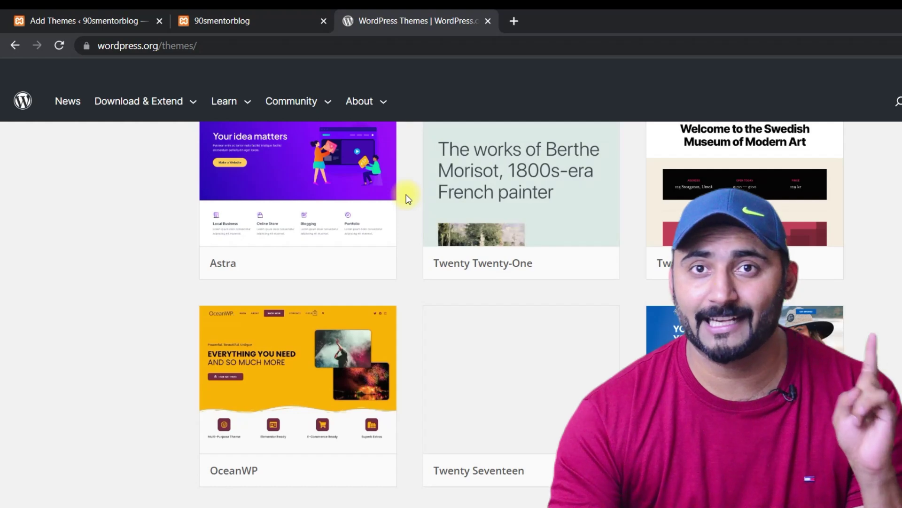
scroll(404, 195, down, 3)
scroll(384, 267, up, 2)
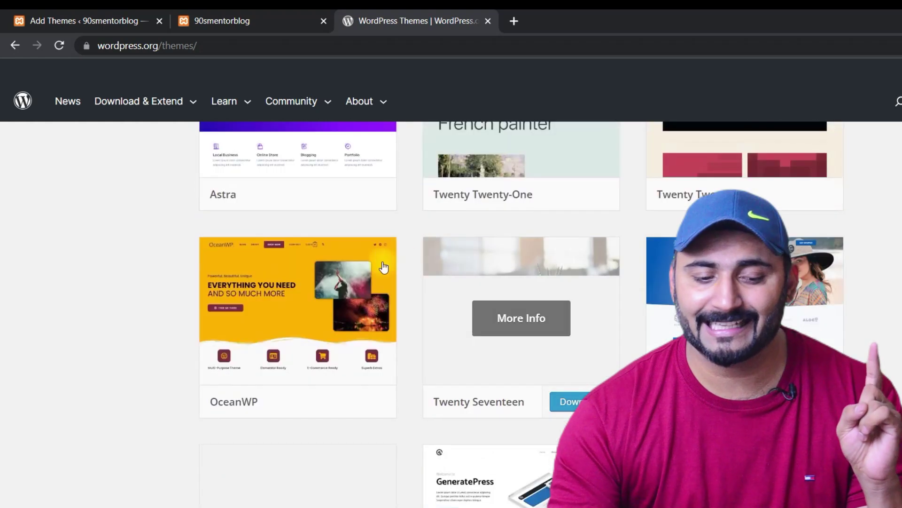
scroll(384, 266, up, 6)
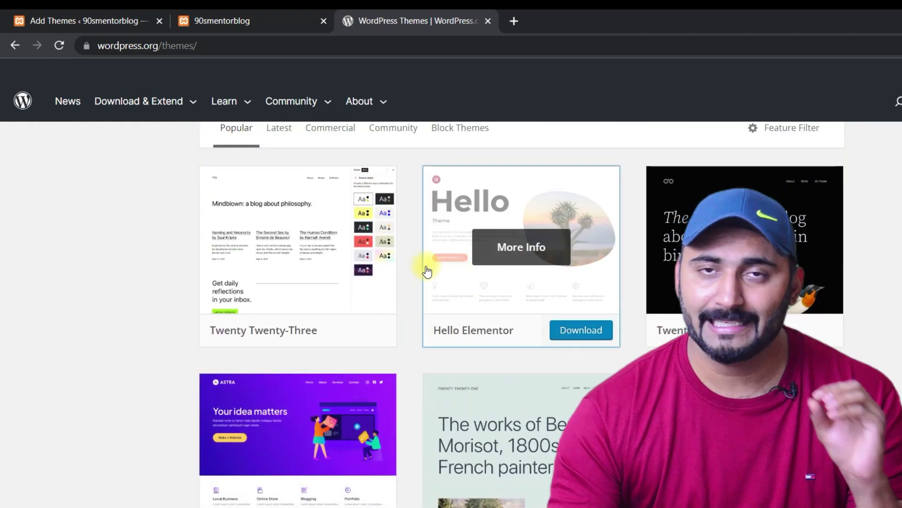
scroll(427, 267, up, 3)
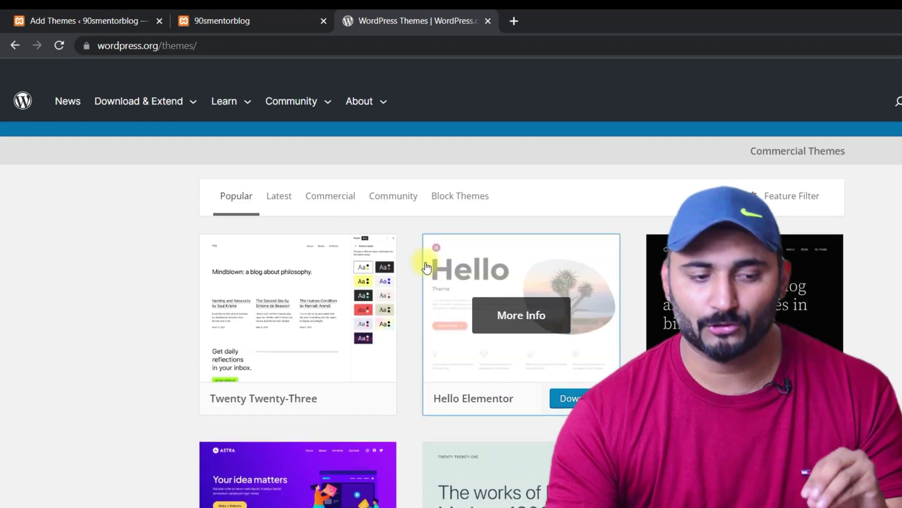
Go back to the site's Add Themes page and examine the popular themes available for installation
click(111, 14)
scroll(517, 264, up, 4)
scroll(504, 267, up, 10)
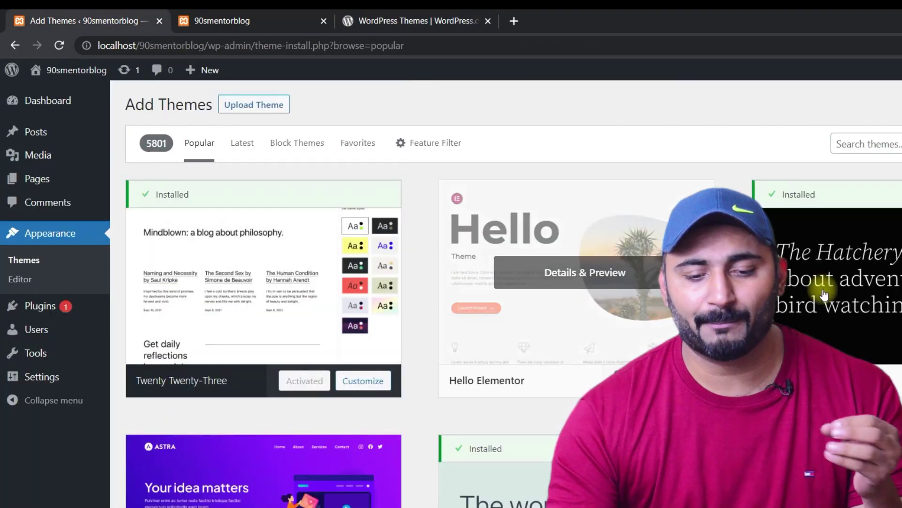
scroll(376, 292, down, 10)
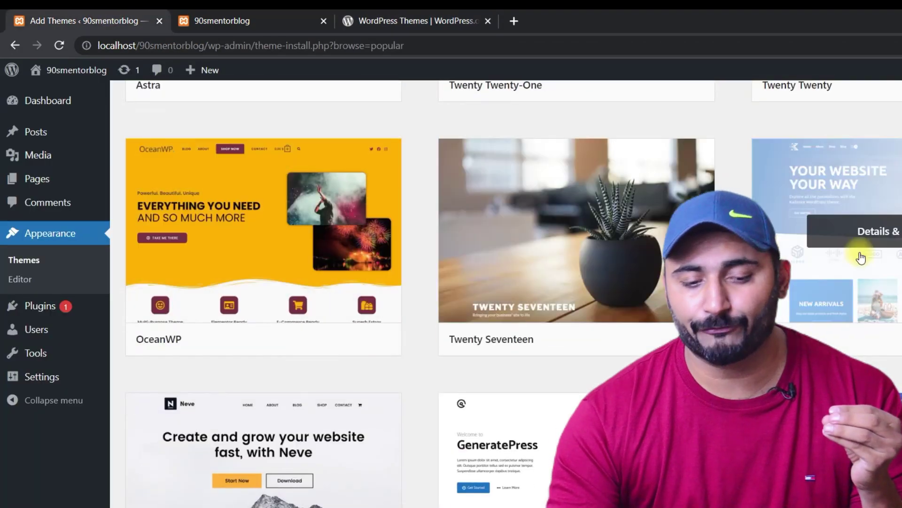
scroll(804, 263, down, 5)
scroll(320, 249, down, 4)
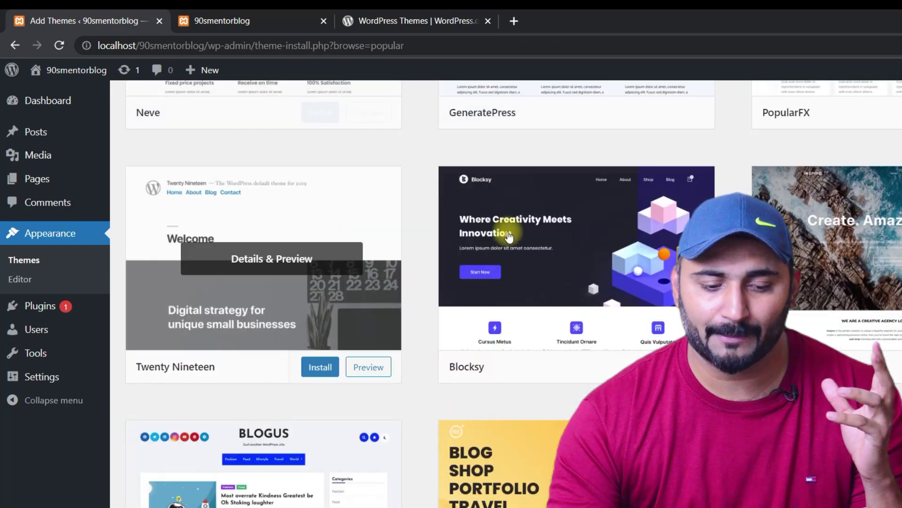
scroll(827, 282, down, 6)
scroll(329, 202, down, 10)
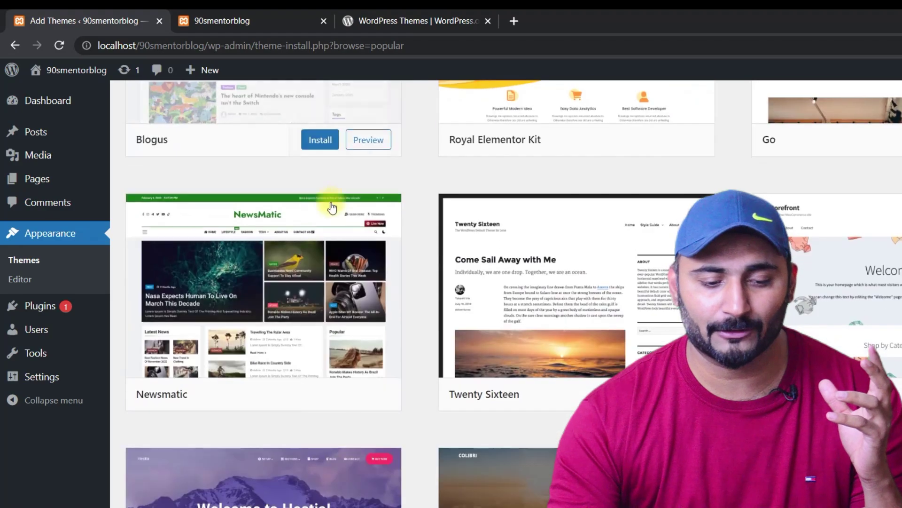
scroll(329, 202, down, 8)
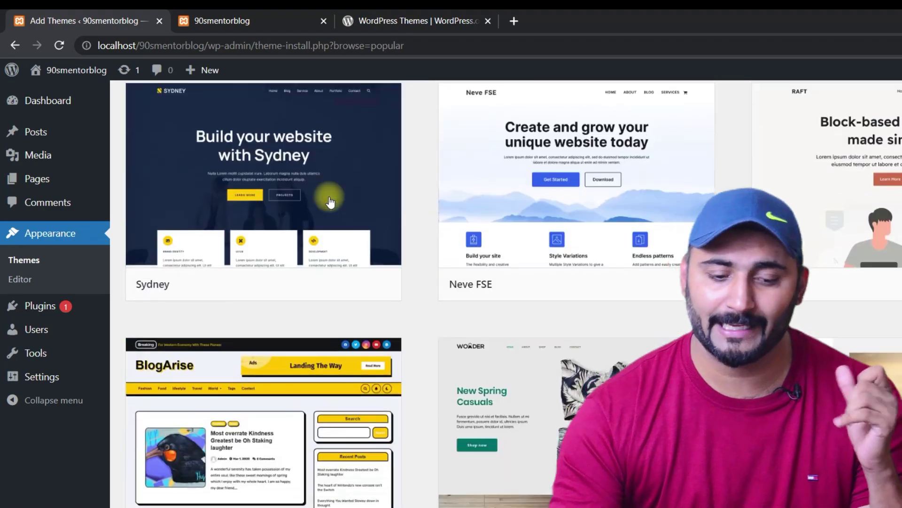
scroll(470, 216, up, 6)
scroll(484, 221, up, 14)
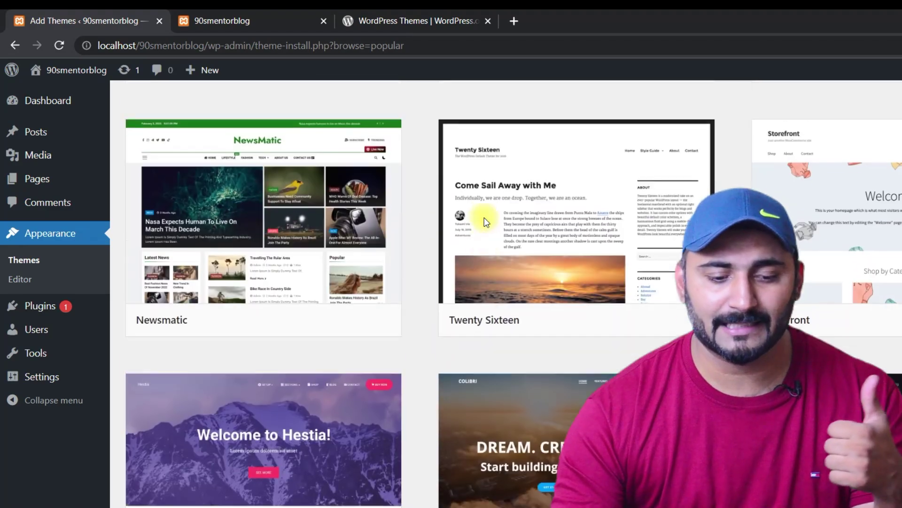
scroll(513, 224, up, 11)
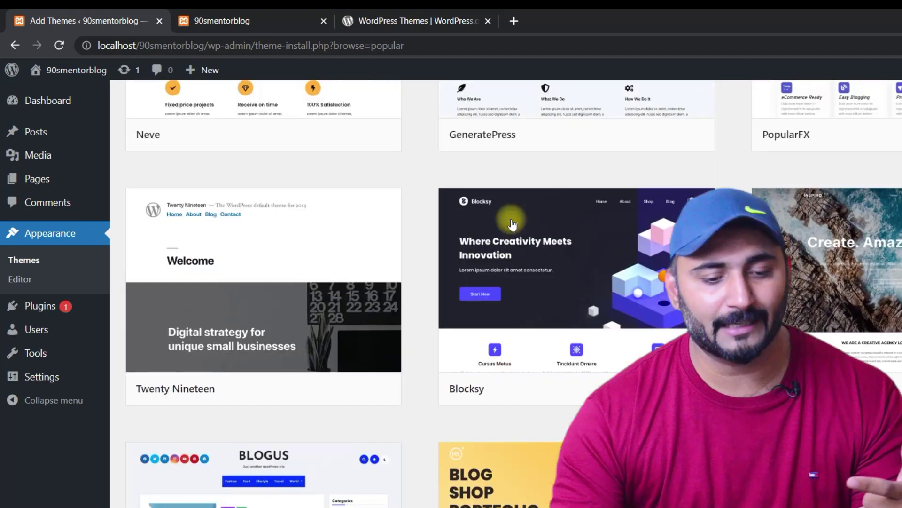
scroll(513, 225, up, 9)
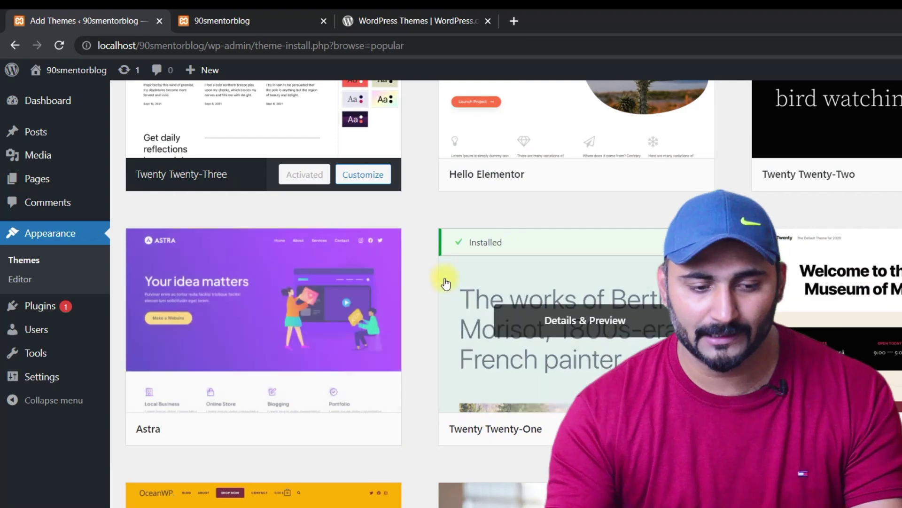
scroll(447, 283, up, 4)
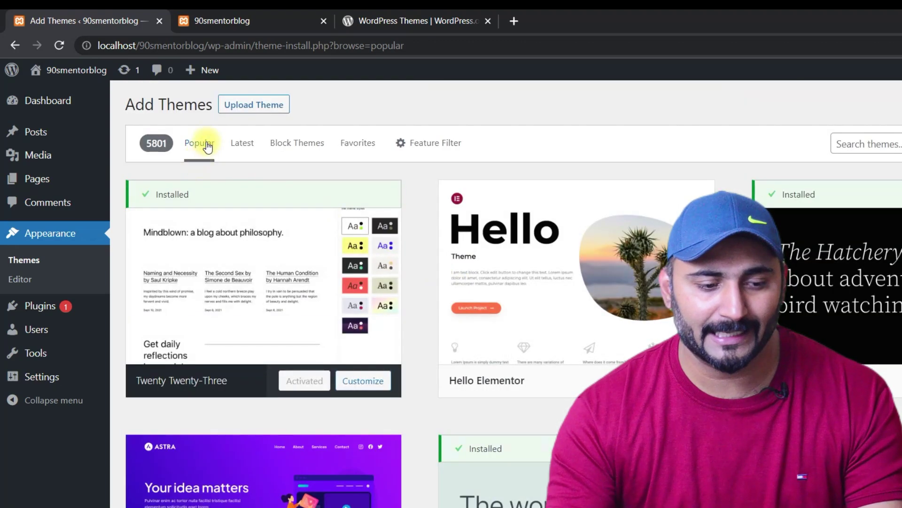
scroll(496, 283, down, 3)
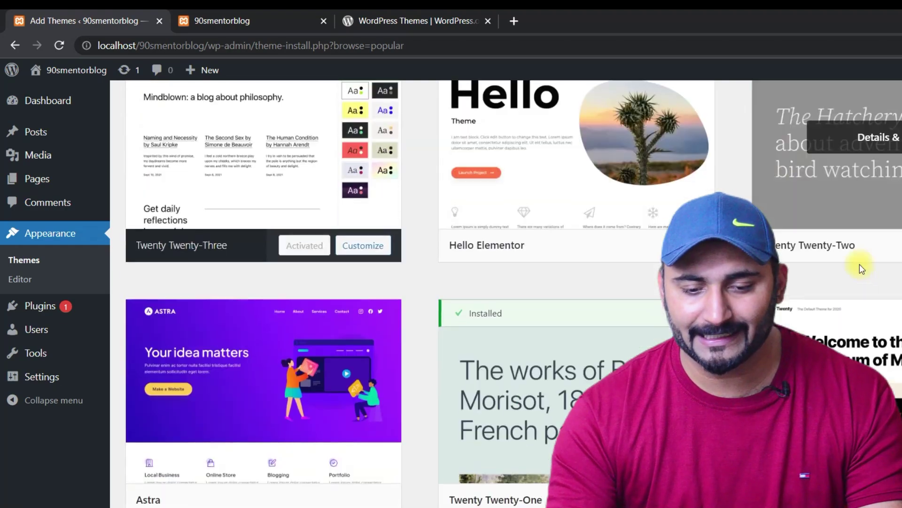
scroll(257, 287, down, 3)
scroll(257, 286, down, 10)
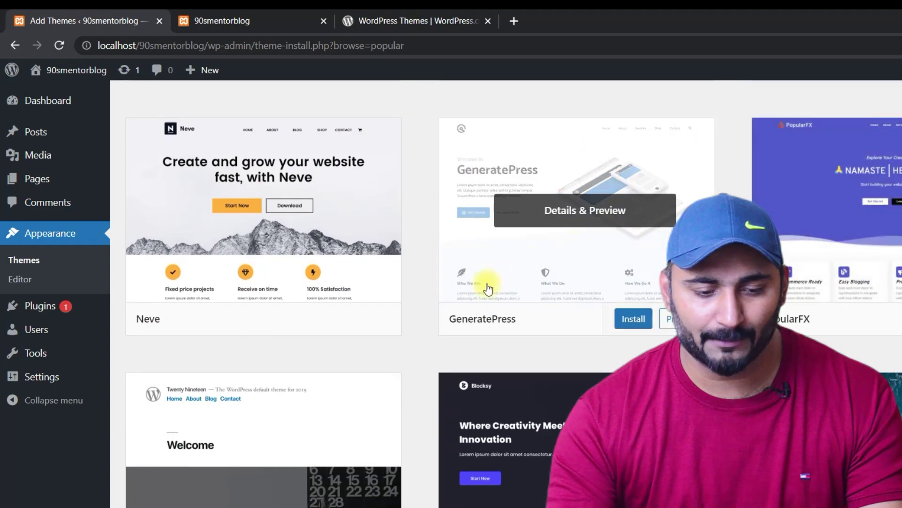
scroll(221, 309, down, 5)
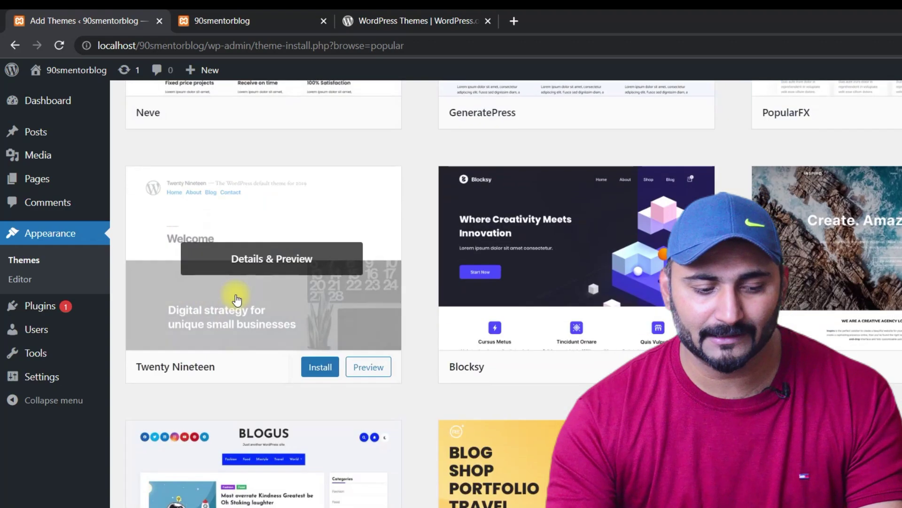
scroll(292, 303, up, 2)
scroll(620, 298, down, 4)
scroll(856, 255, down, 3)
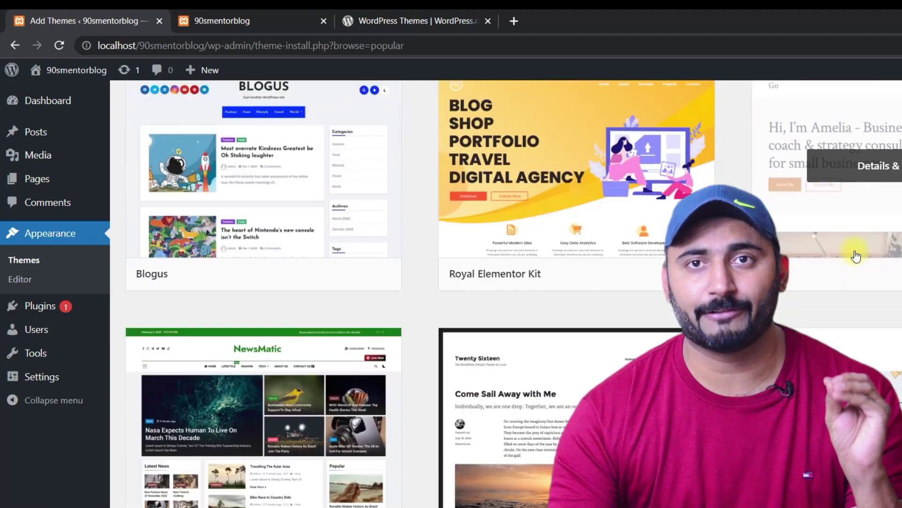
Search the available themes for "zita" and open the details and preview of the Zita theme
scroll(826, 267, up, 15)
scroll(514, 294, up, 3)
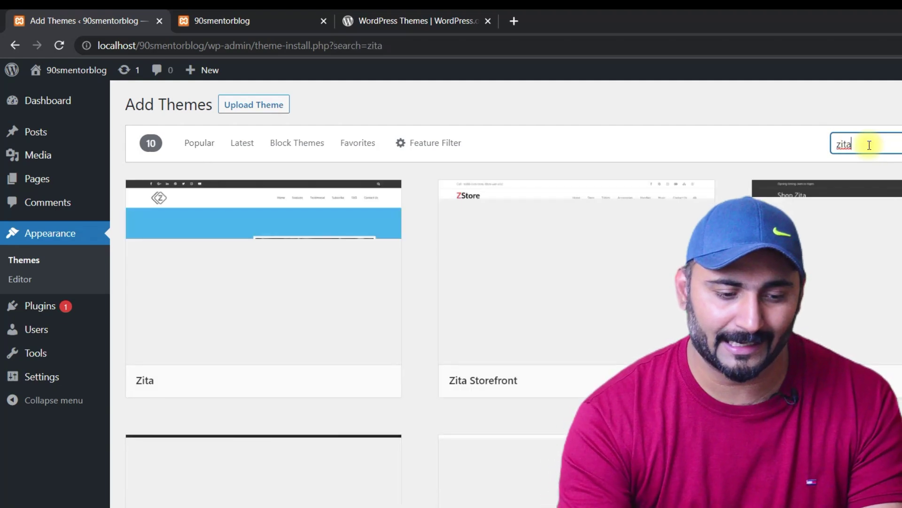
mouse_move(230, 301)
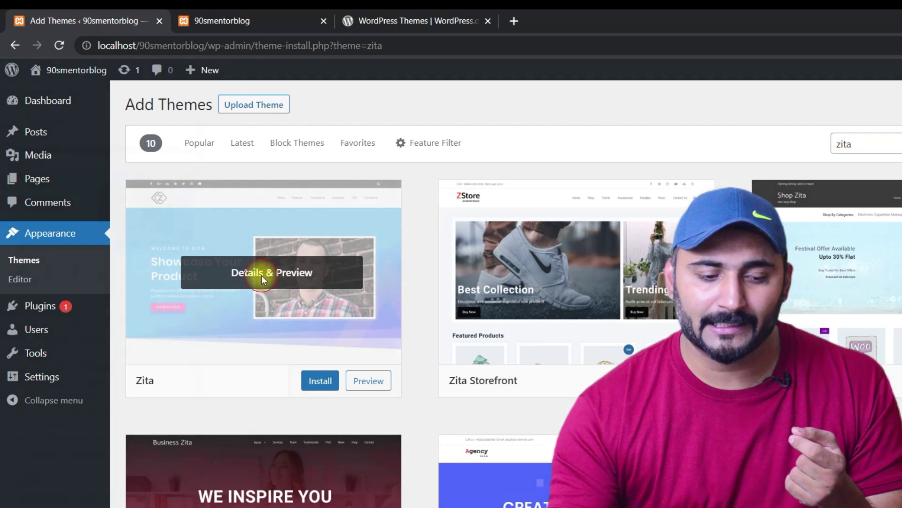
click(262, 278)
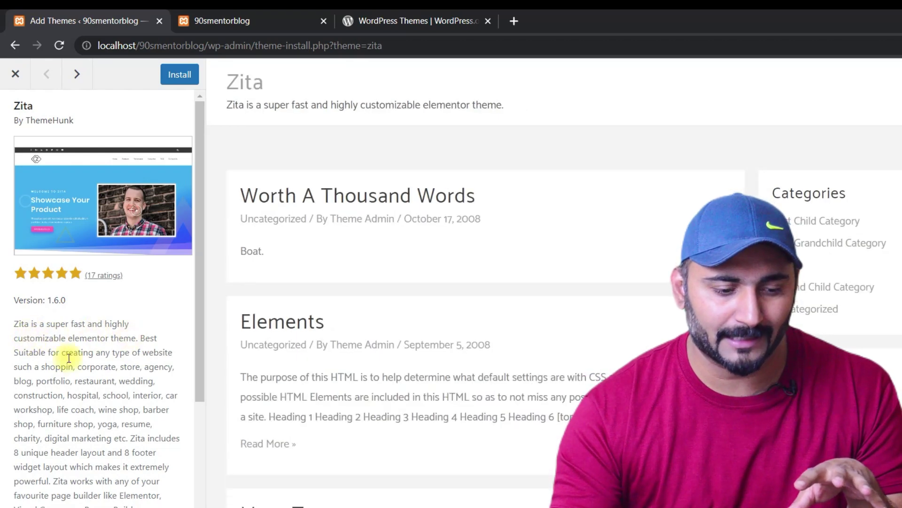
Read the Zita theme's description, including the types of website it suits
drag(18, 355, 100, 350)
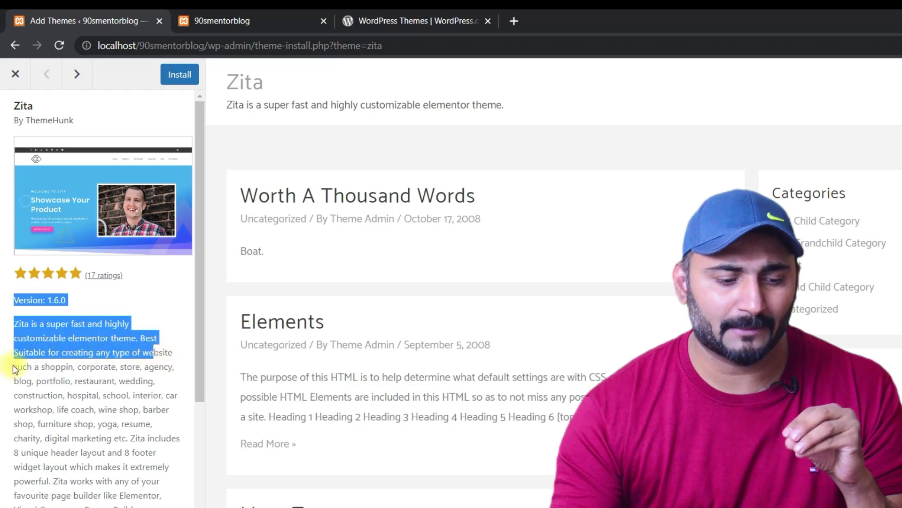
drag(7, 365, 76, 363)
click(66, 371)
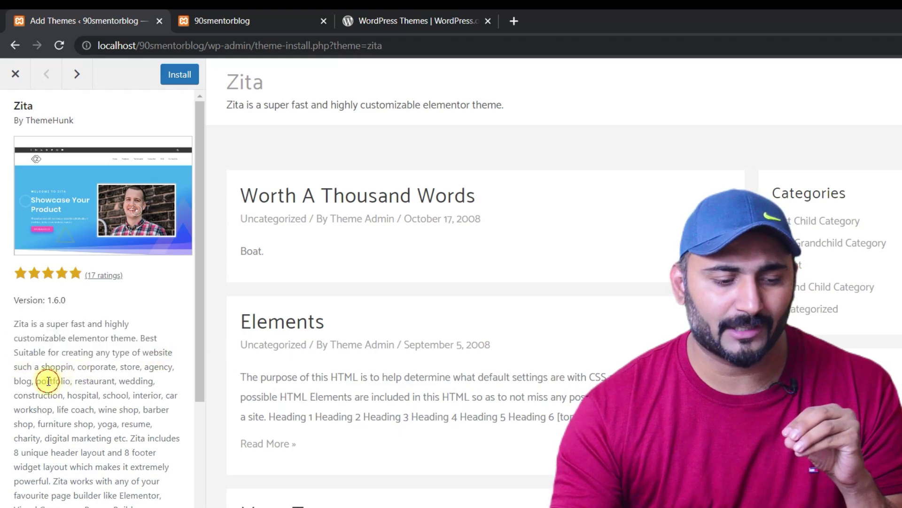
Read the rest of Zita's description, close its preview, and install and activate the Zita theme
scroll(73, 410, down, 3)
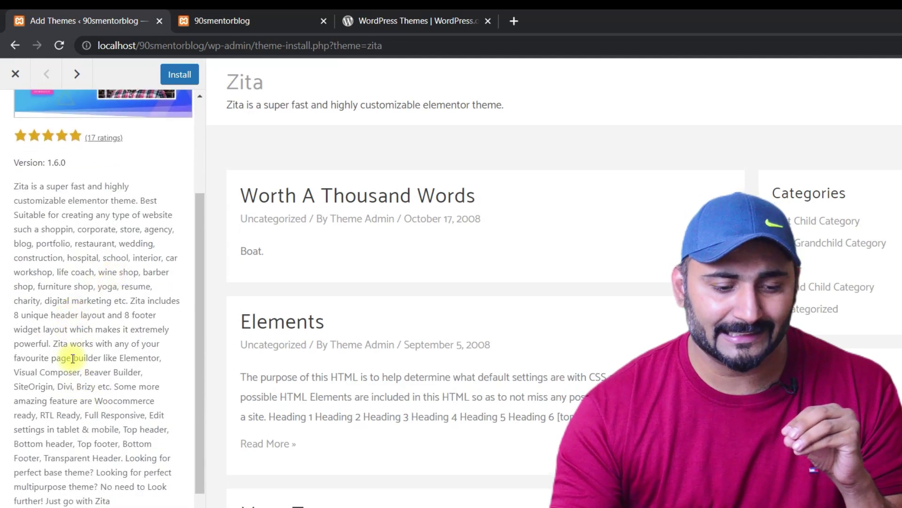
scroll(73, 359, down, 1)
scroll(105, 215, up, 2)
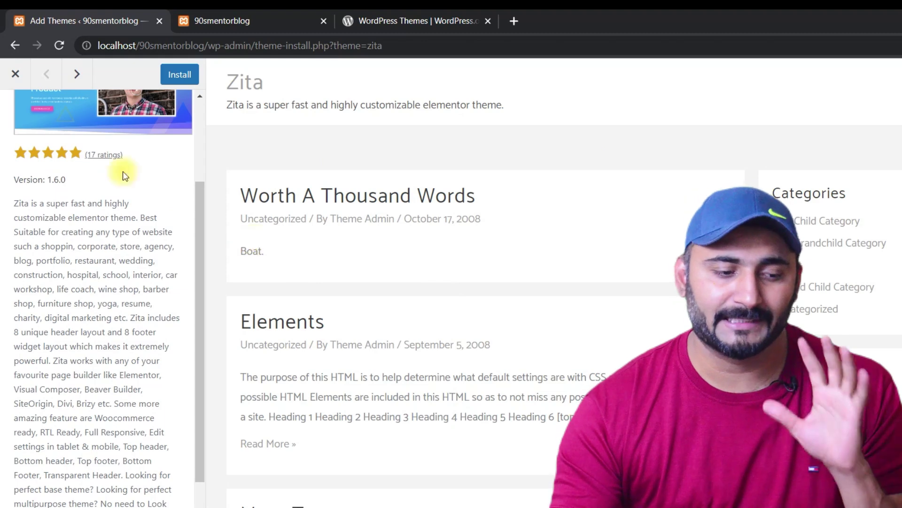
click(14, 75)
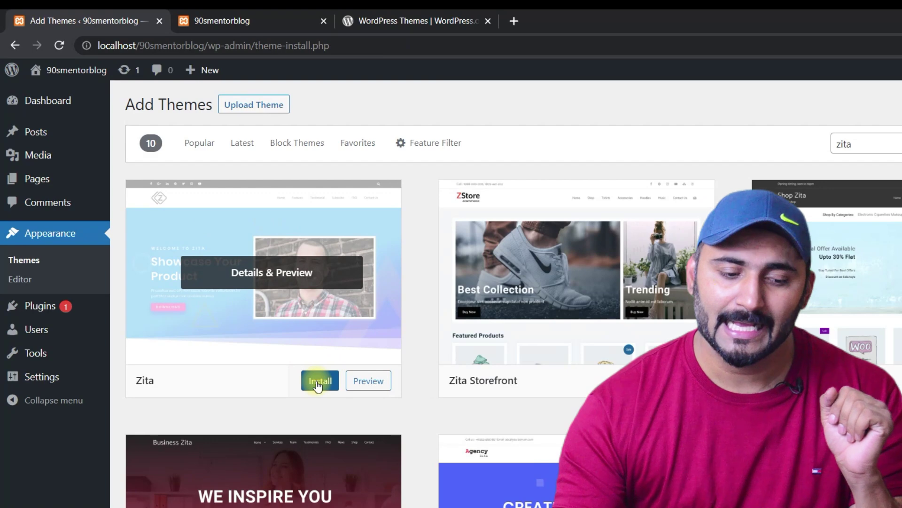
click(317, 383)
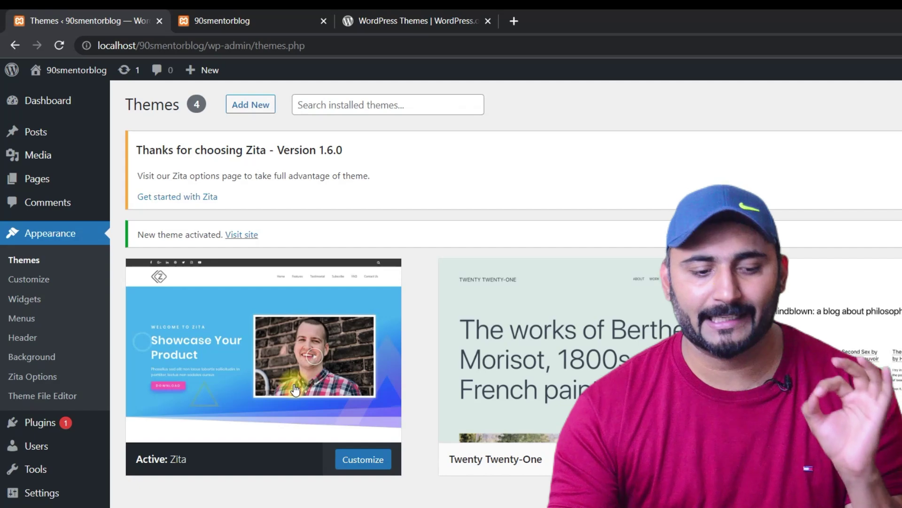
Look over the installed themes and reload the 90smentorblog front page to check its design with Zita
scroll(540, 238, down, 3)
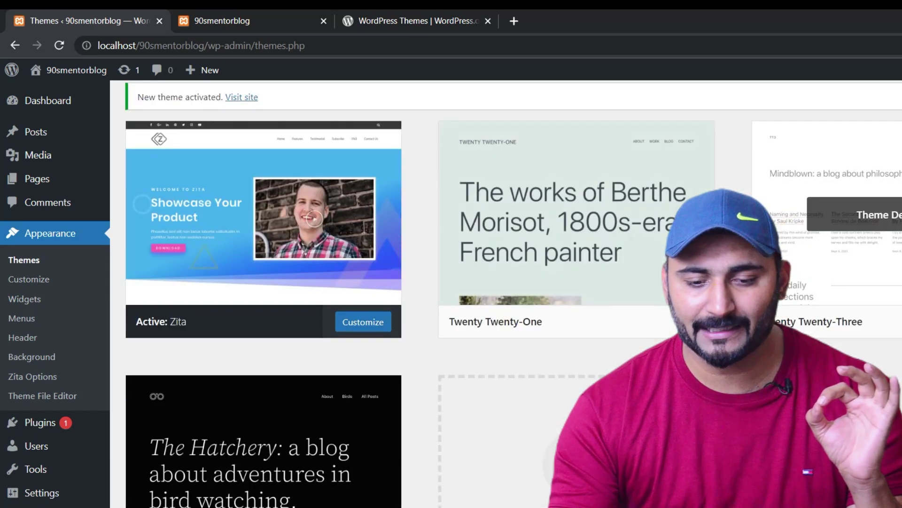
scroll(899, 314, up, 3)
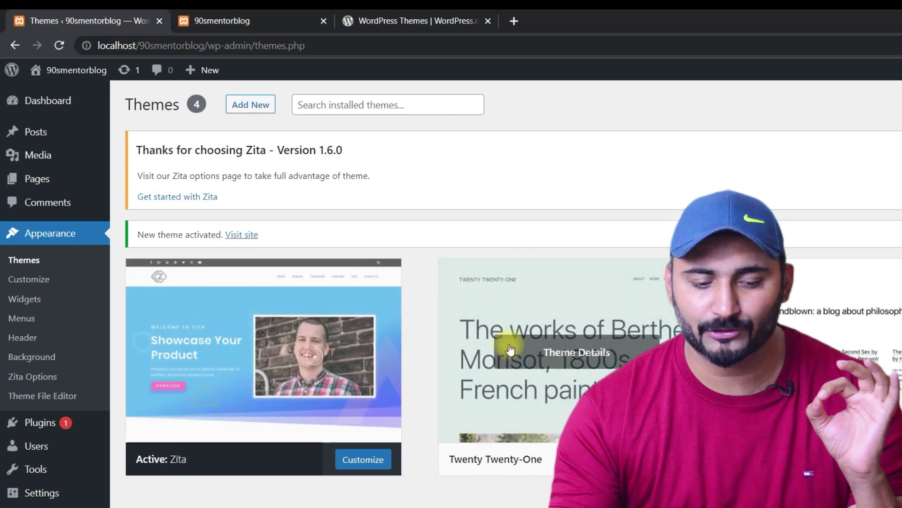
scroll(495, 359, down, 4)
scroll(353, 379, up, 4)
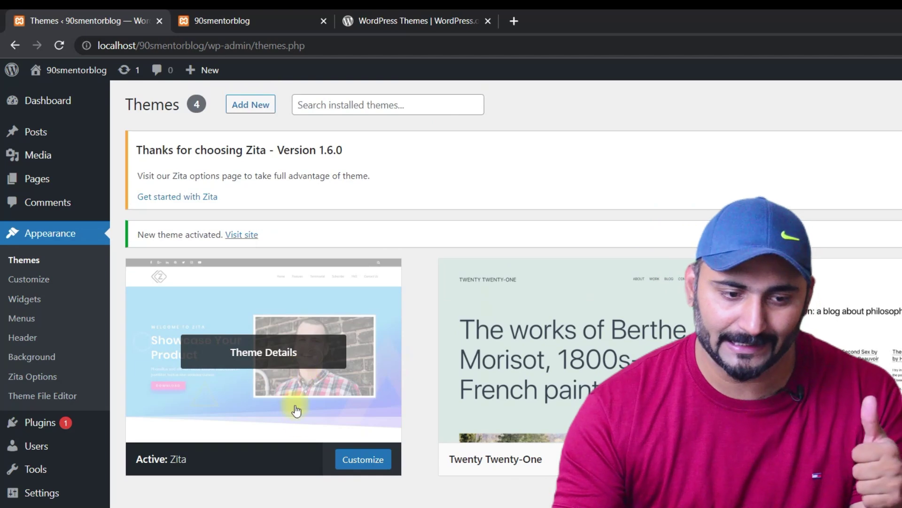
click(239, 15)
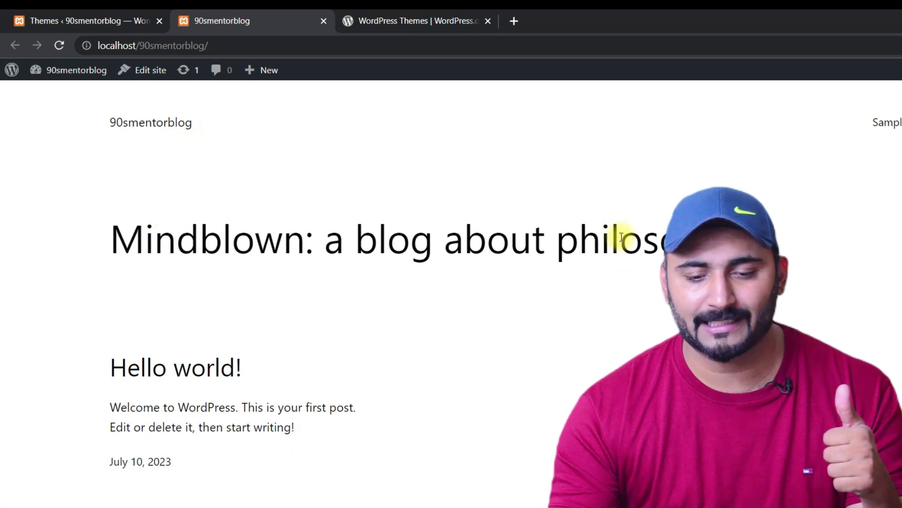
click(60, 45)
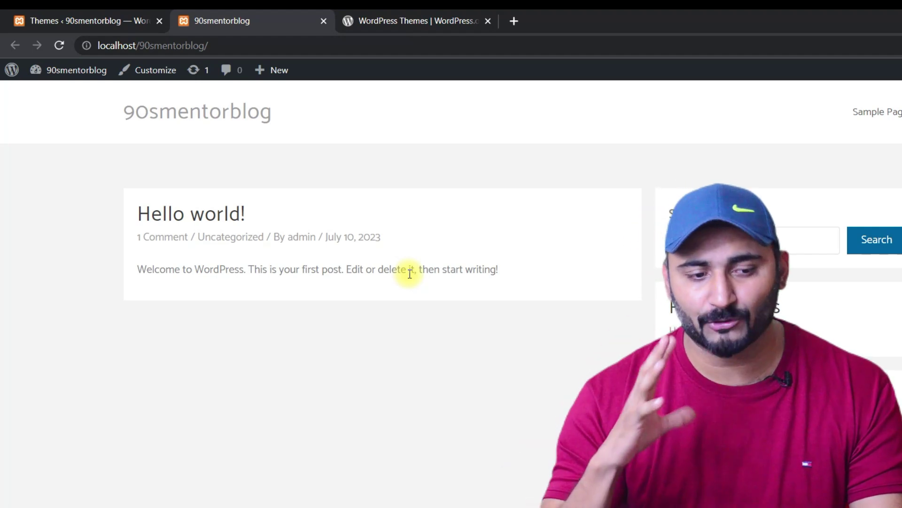
Return to the site's Themes page and examine the Zita theme's details, including its description and customization options
key(ctrl+shift+Tab)
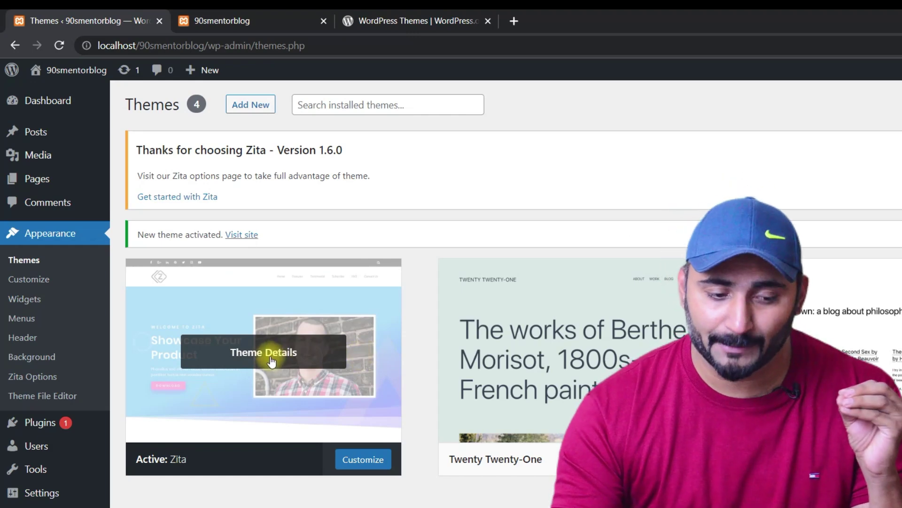
click(271, 357)
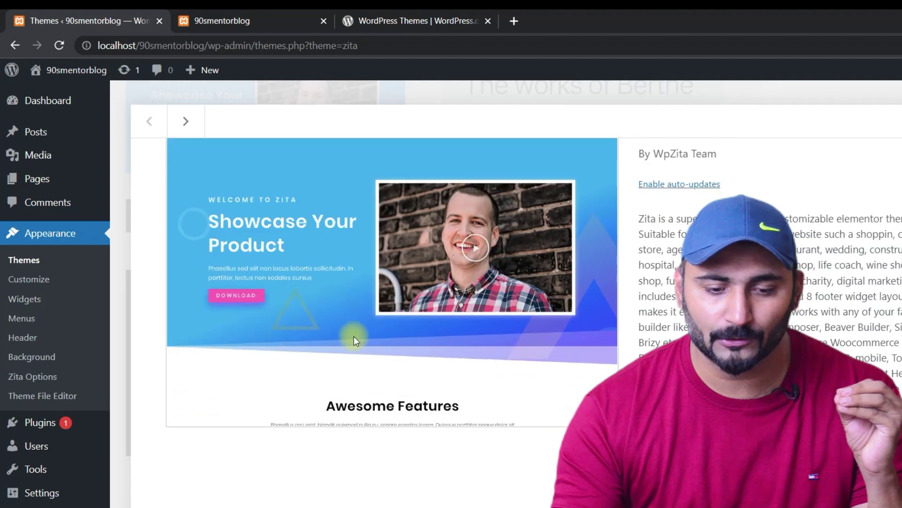
drag(650, 219, 896, 358)
scroll(895, 358, down, 1)
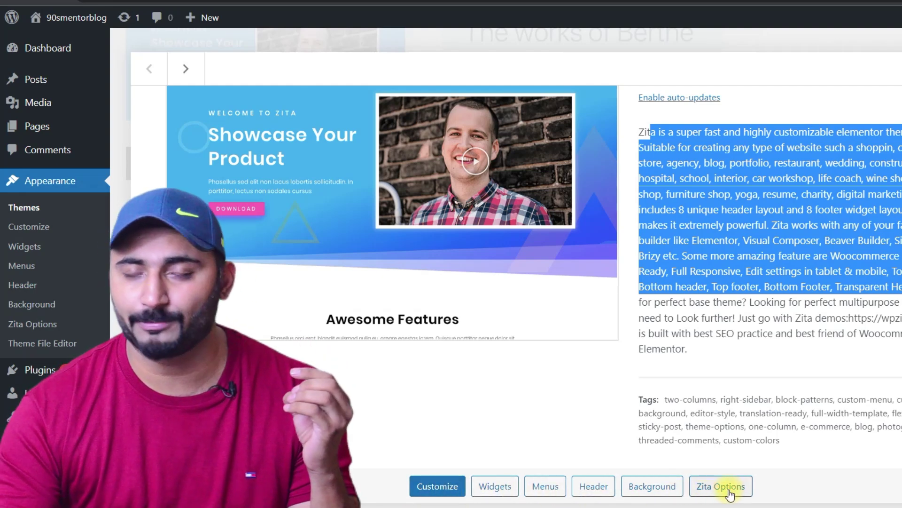
scroll(560, 394, up, 3)
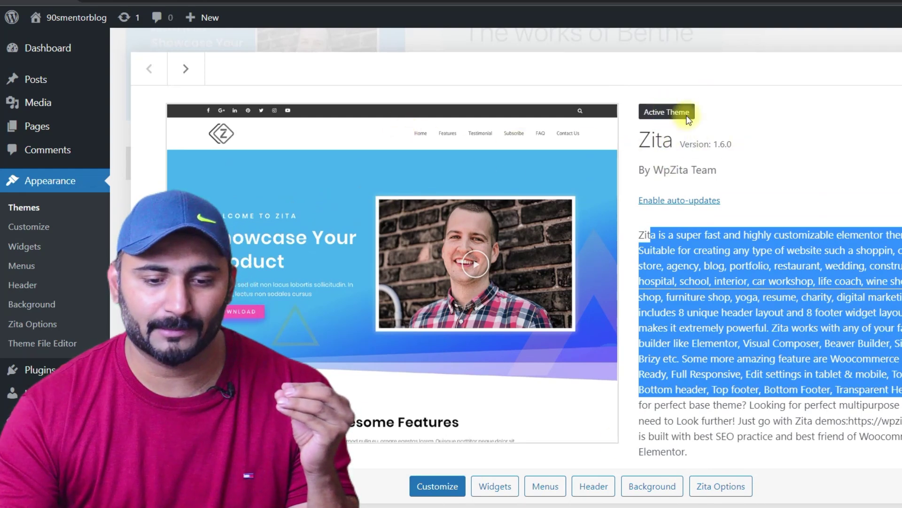
click(662, 110)
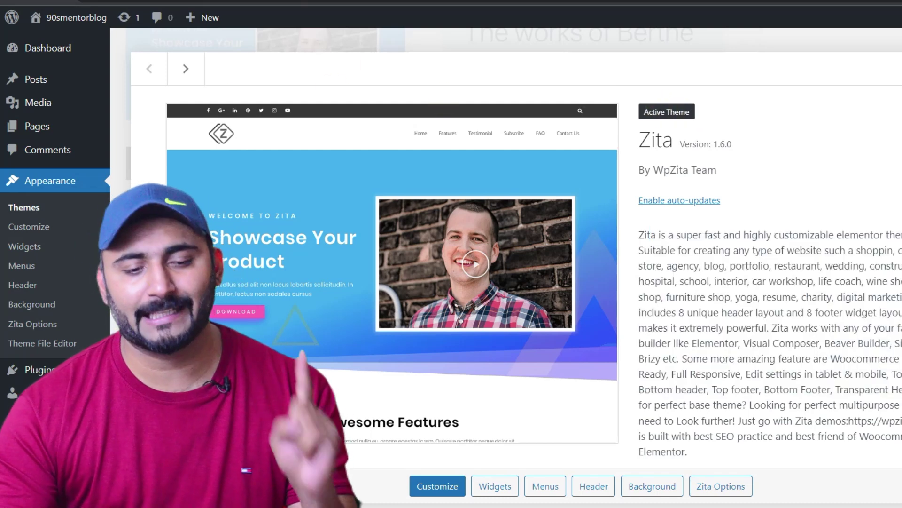
key(Escape)
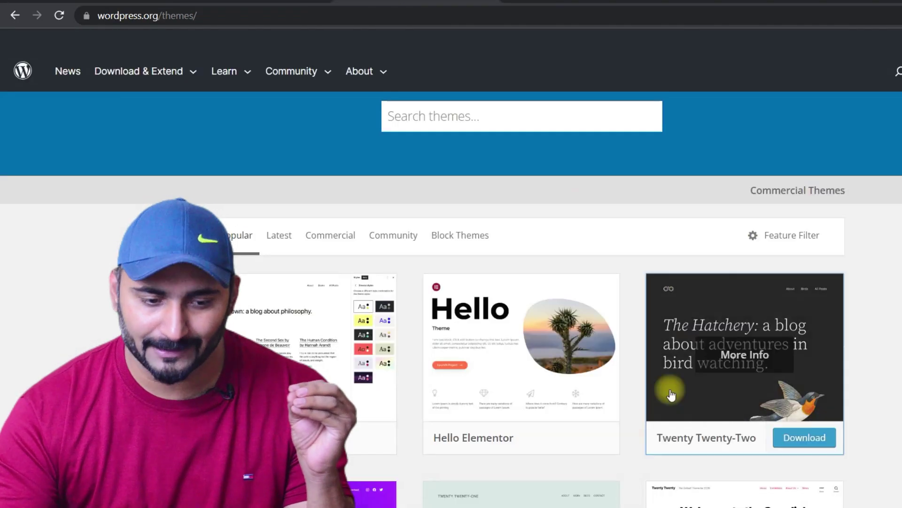
Search the wordpress.org theme directory for "flash" and download the Flash theme
scroll(501, 359, down, 8)
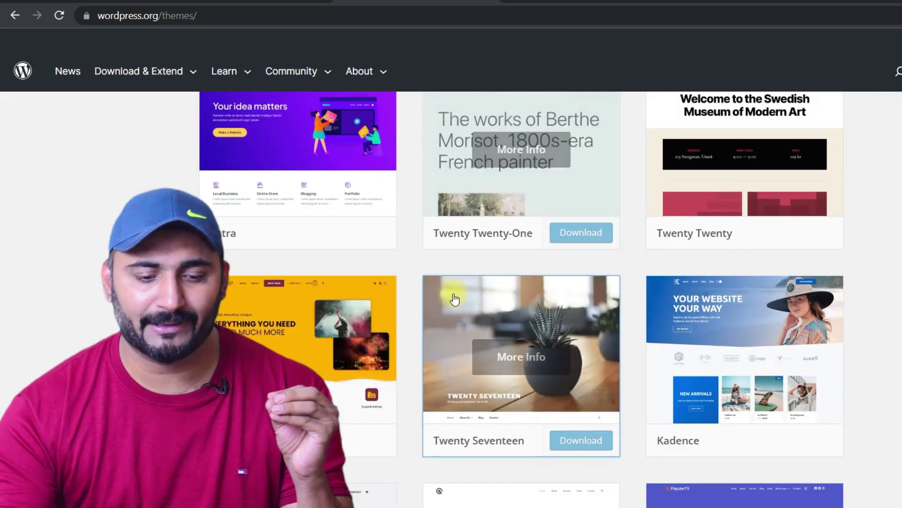
scroll(454, 298, down, 10)
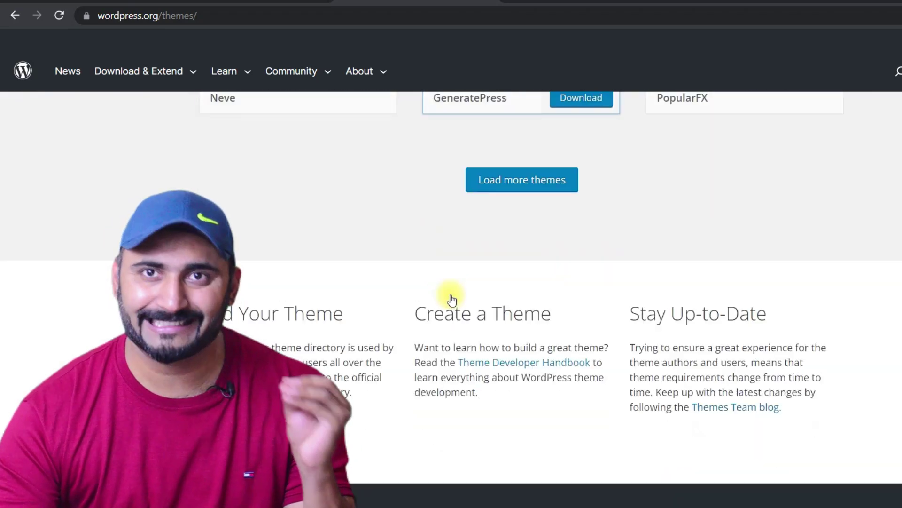
scroll(452, 299, up, 20)
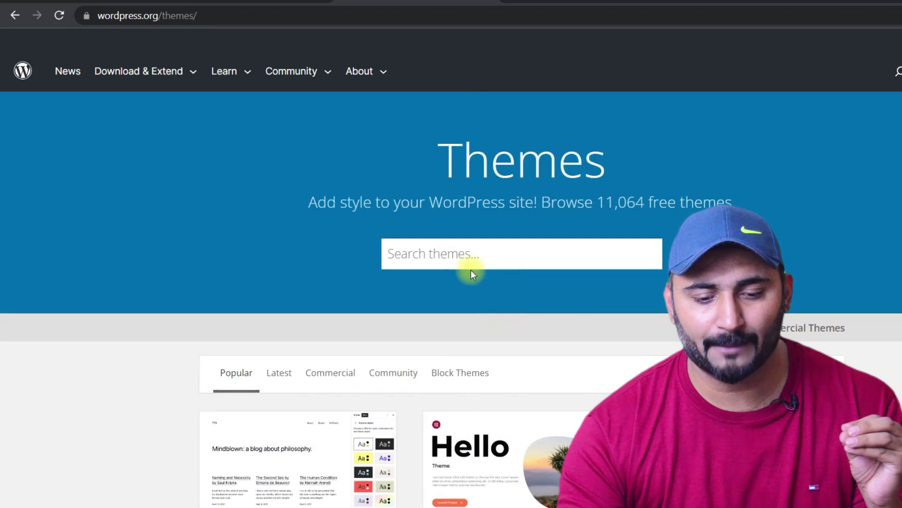
click(458, 255)
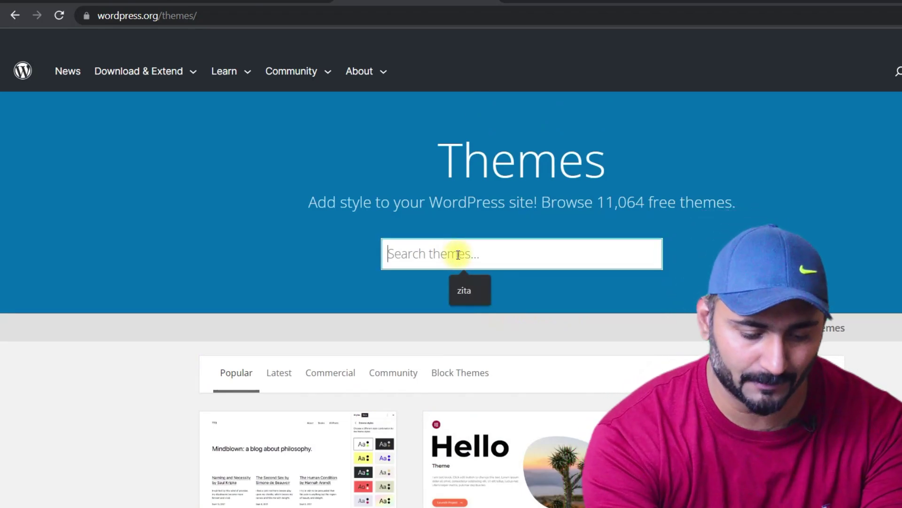
text(flash)
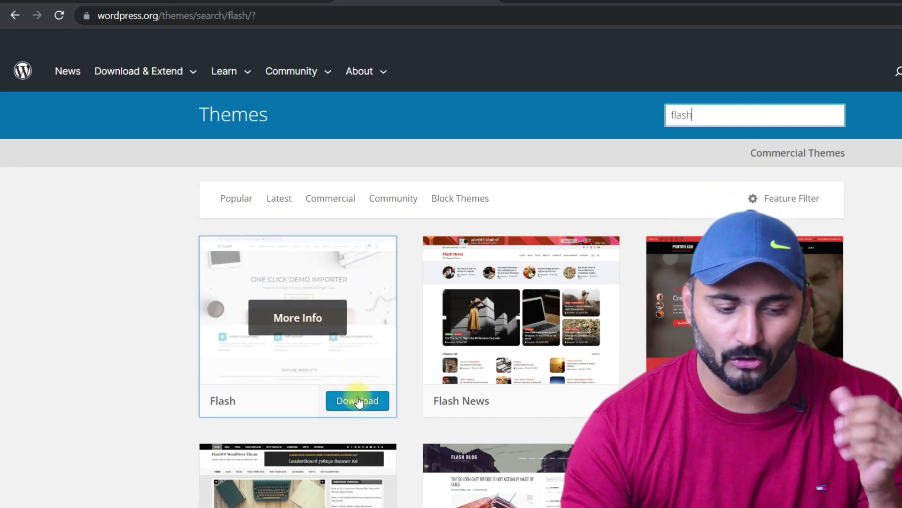
click(358, 401)
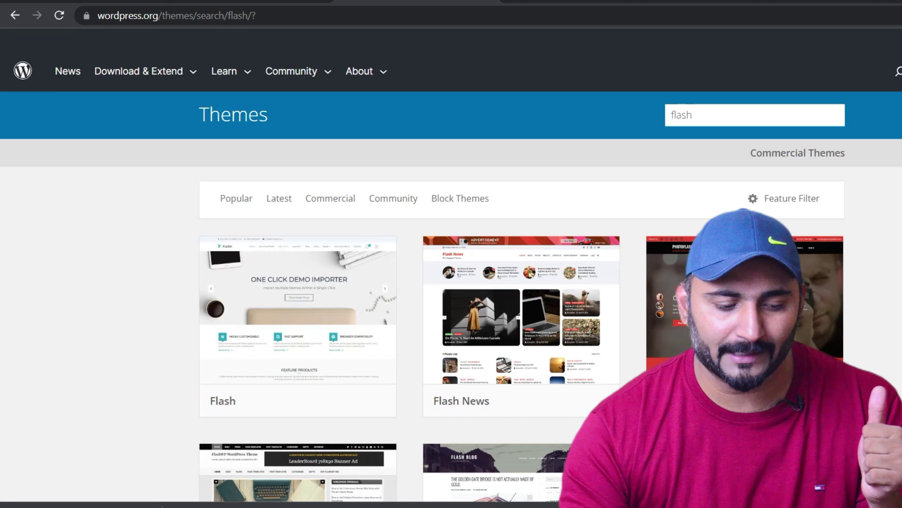
Show the downloaded flash.1.4.5 archive in the Downloads folder and put it on the clipboard
right_click(135, 504)
click(181, 477)
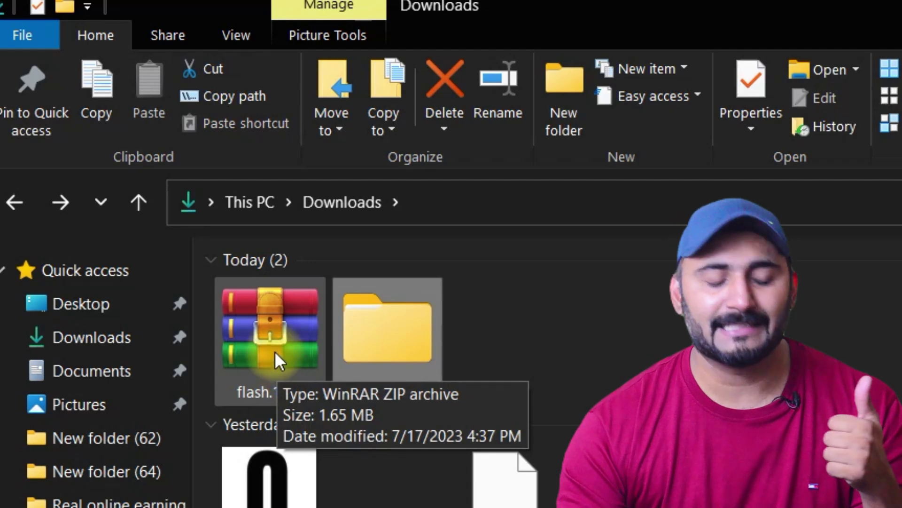
right_click(273, 323)
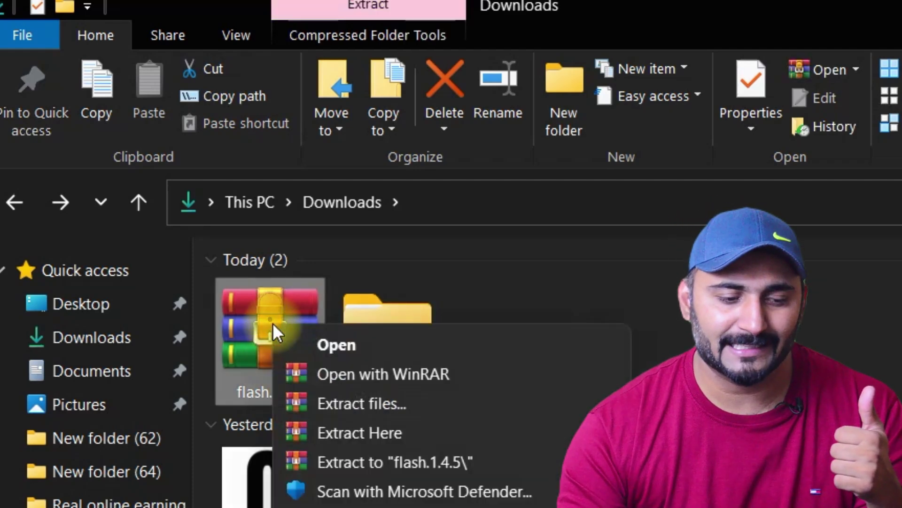
key(Escape)
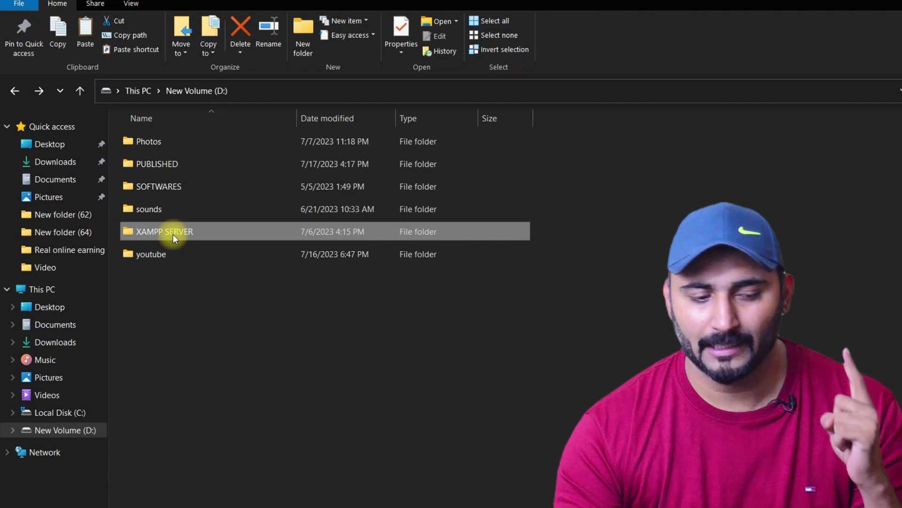
Open the site's themes folder on drive D under XAMPP SERVER, htdocs, 90smentorblog, wp-content, themes
double_click(170, 230)
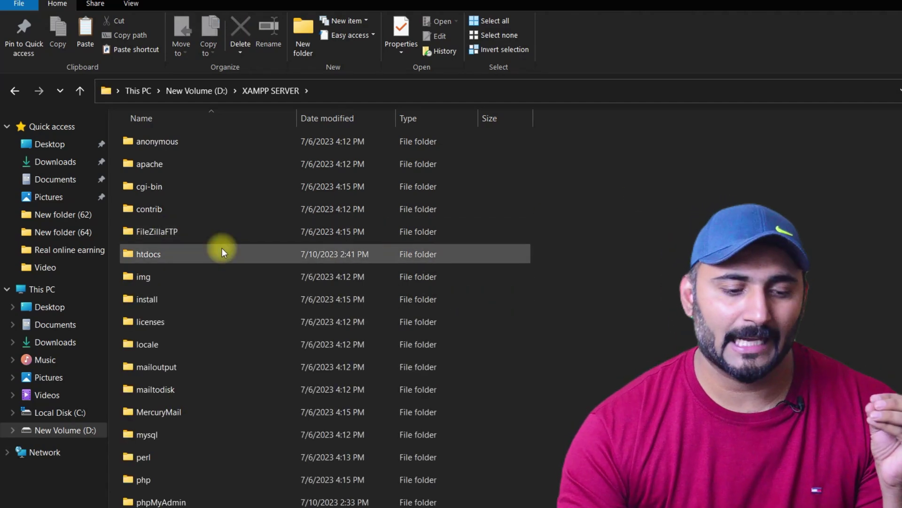
double_click(197, 257)
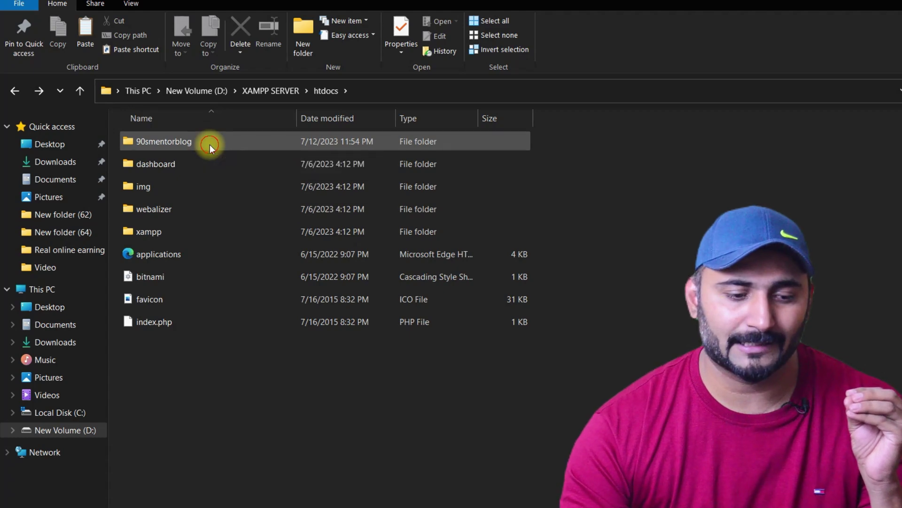
double_click(209, 145)
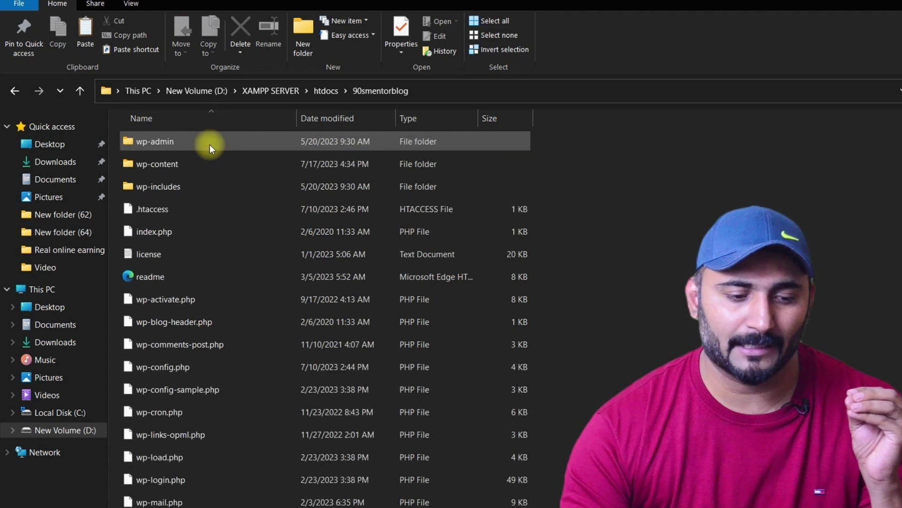
click(171, 167)
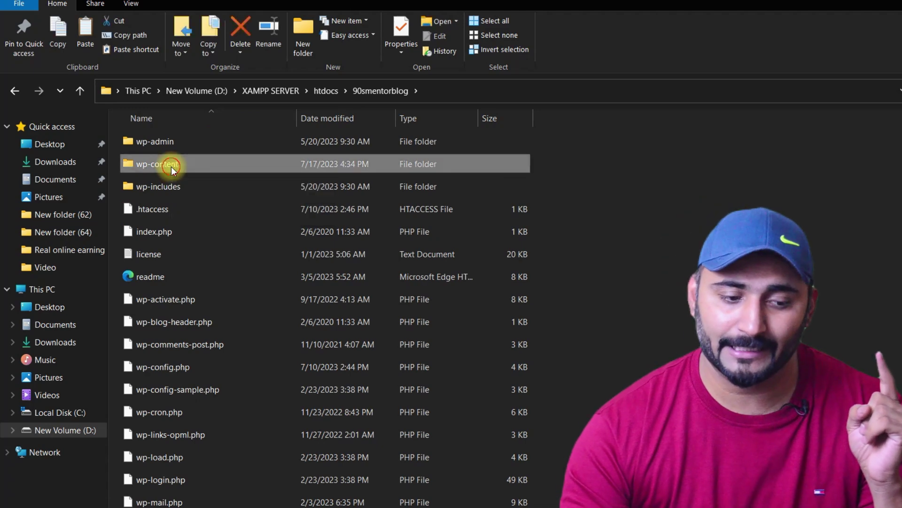
double_click(171, 166)
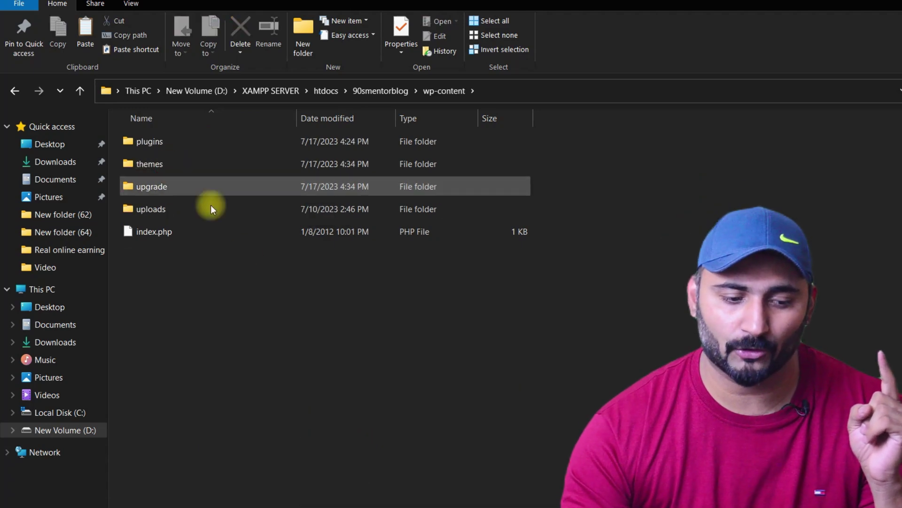
double_click(171, 165)
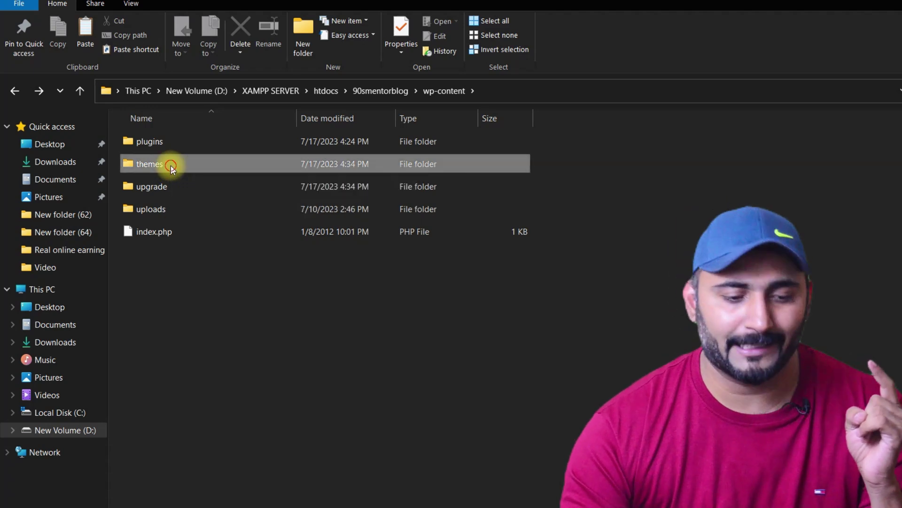
Paste the flash.1.4.5 archive into the themes folder and extract it in place, returning to the browser
right_click(209, 303)
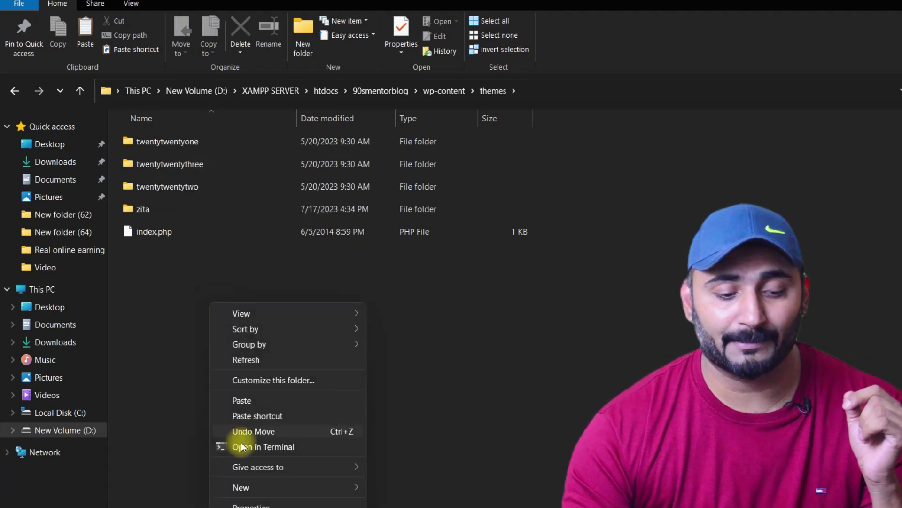
click(242, 400)
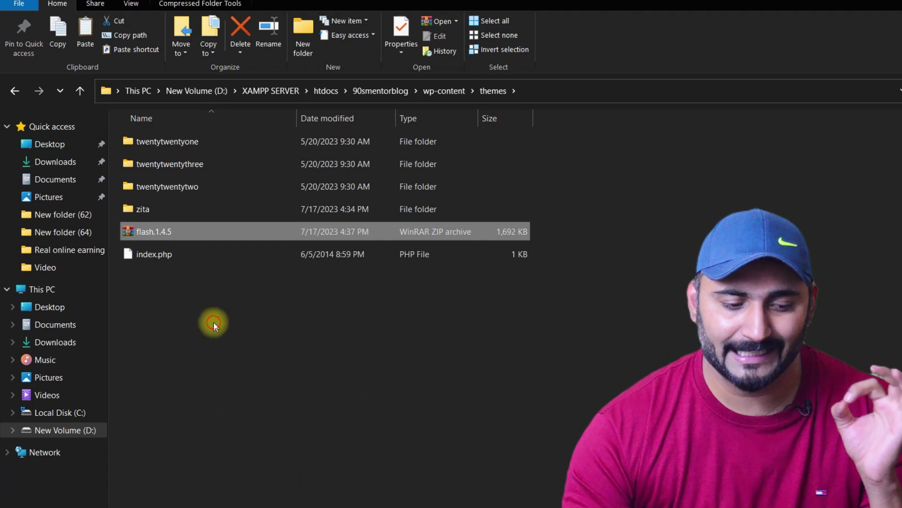
right_click(171, 235)
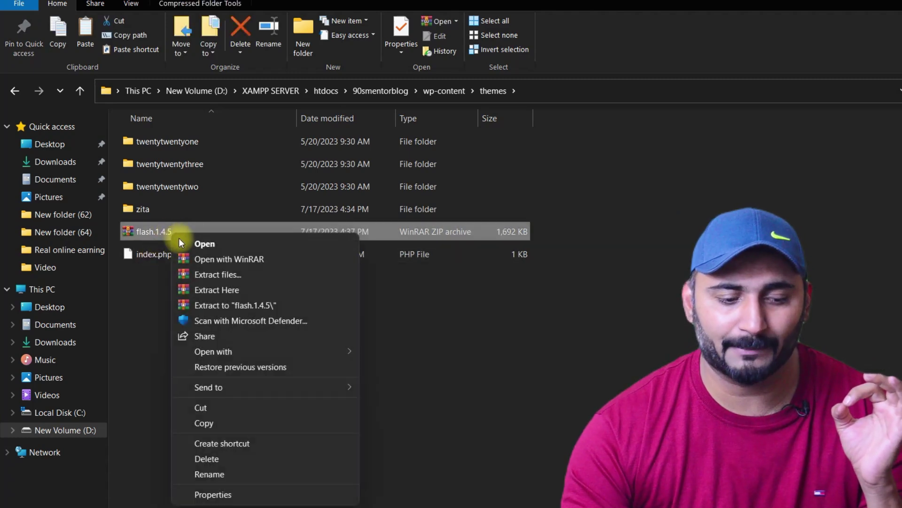
click(219, 289)
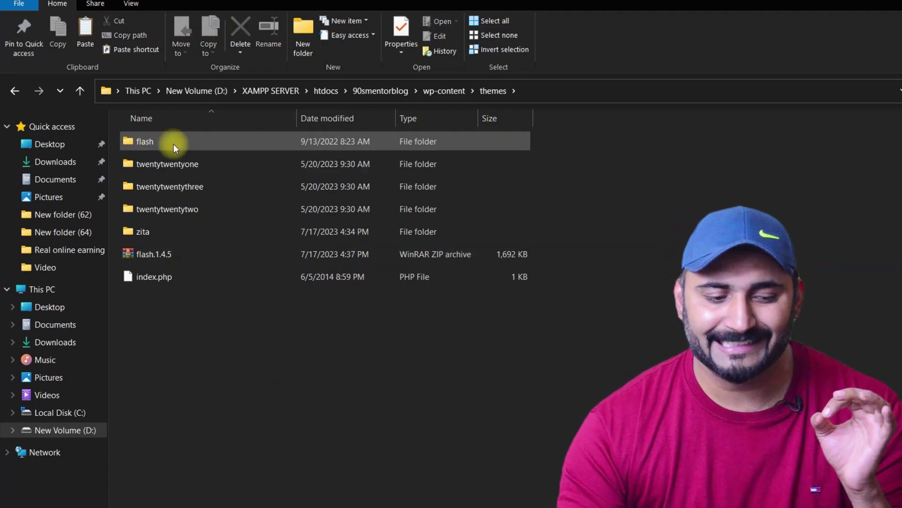
key(alt+Tab)
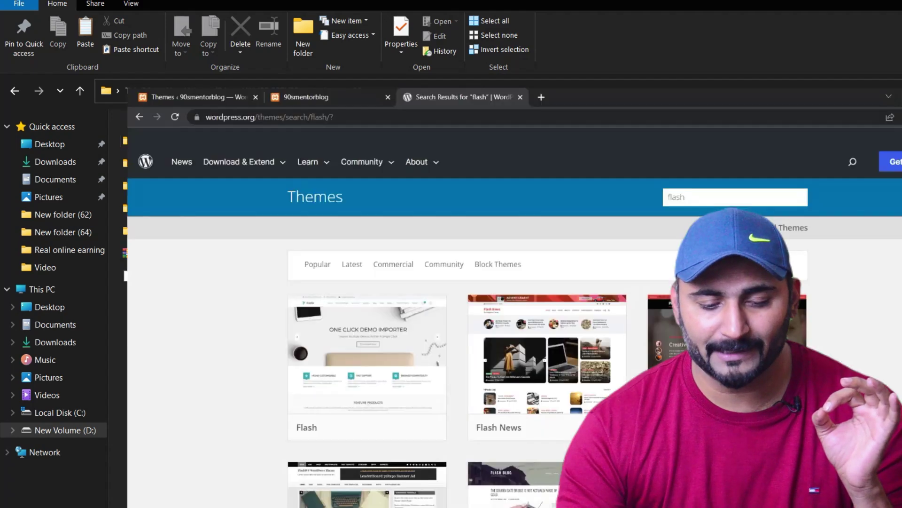
Refresh the 90smentorblog dashboard's installed themes list and activate the Flash theme
key(ctrl+Tab)
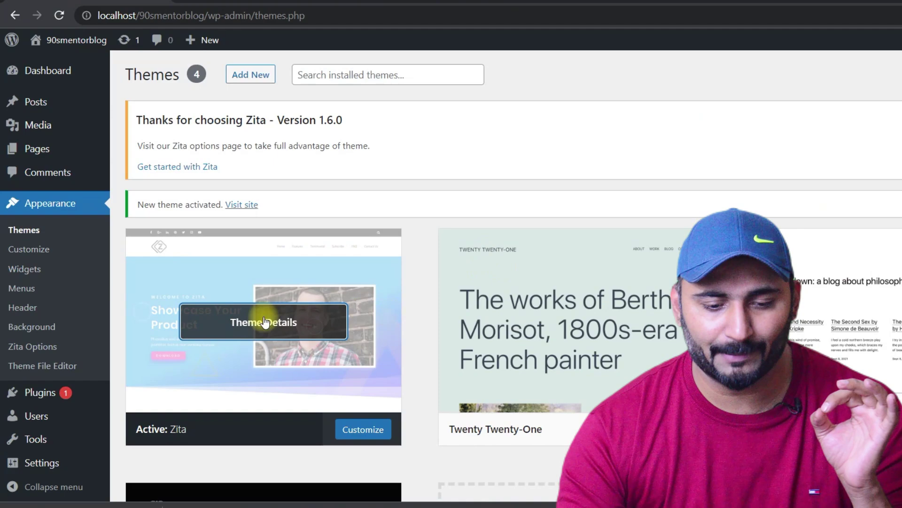
scroll(338, 400, down, 3)
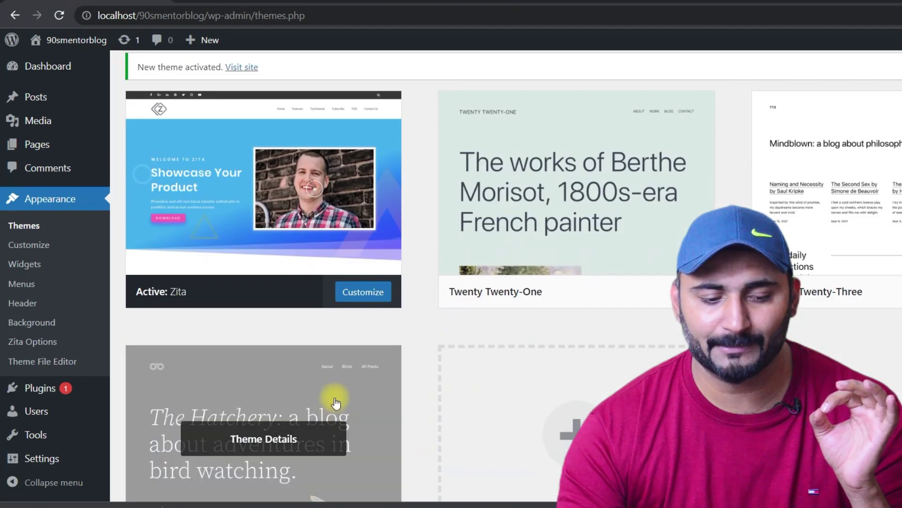
scroll(311, 385, up, 3)
click(59, 16)
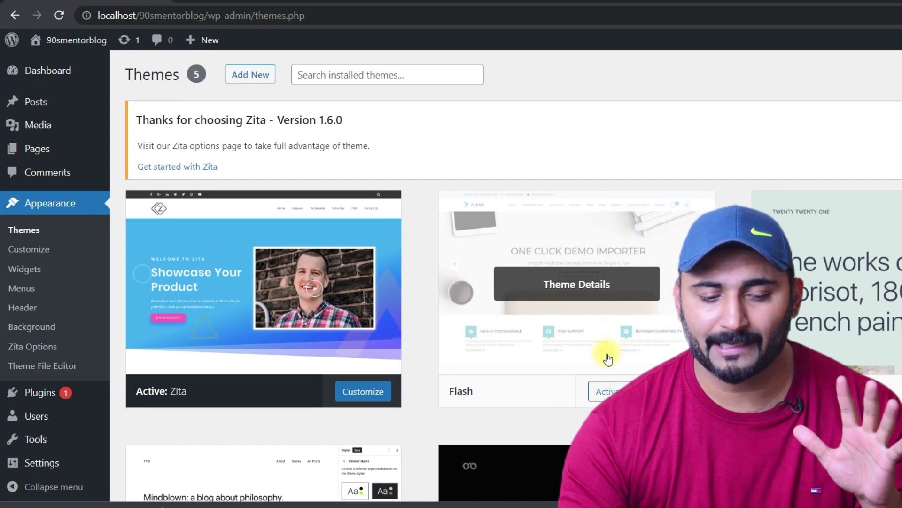
click(610, 391)
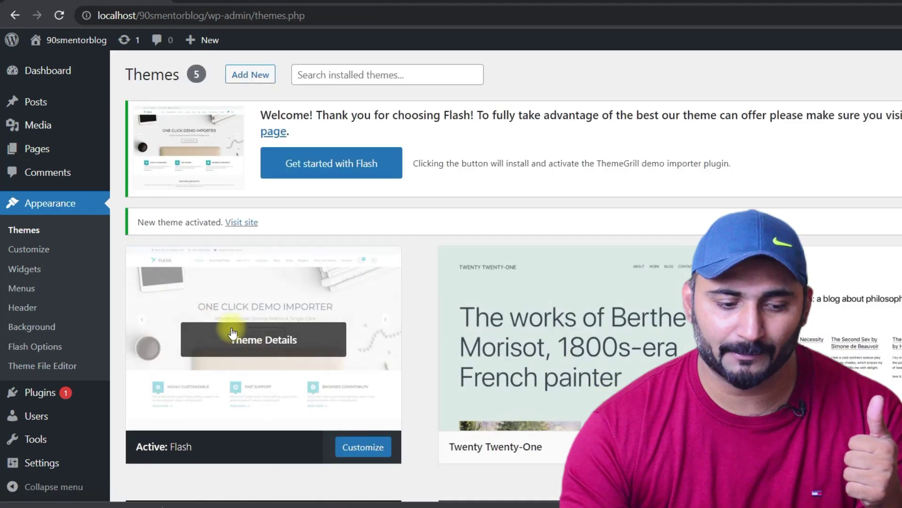
Look over the installed themes, and reload the 90smentorblog front page to view it with the Flash theme
scroll(217, 292, down, 2)
scroll(355, 252, down, 3)
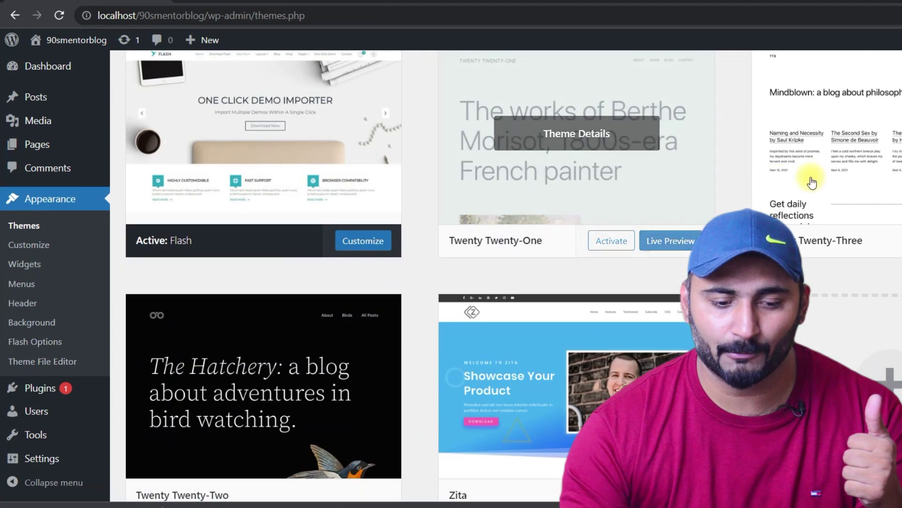
scroll(390, 168, up, 4)
scroll(390, 168, up, 1)
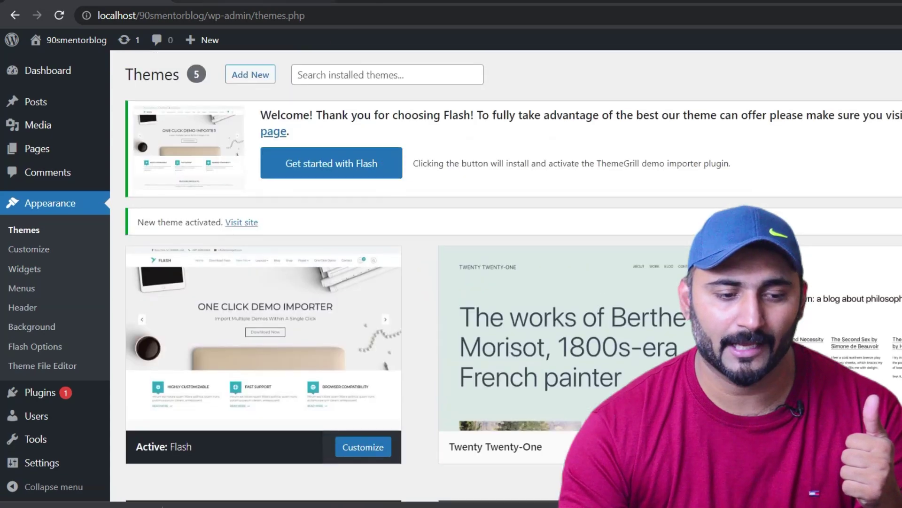
click(206, 2)
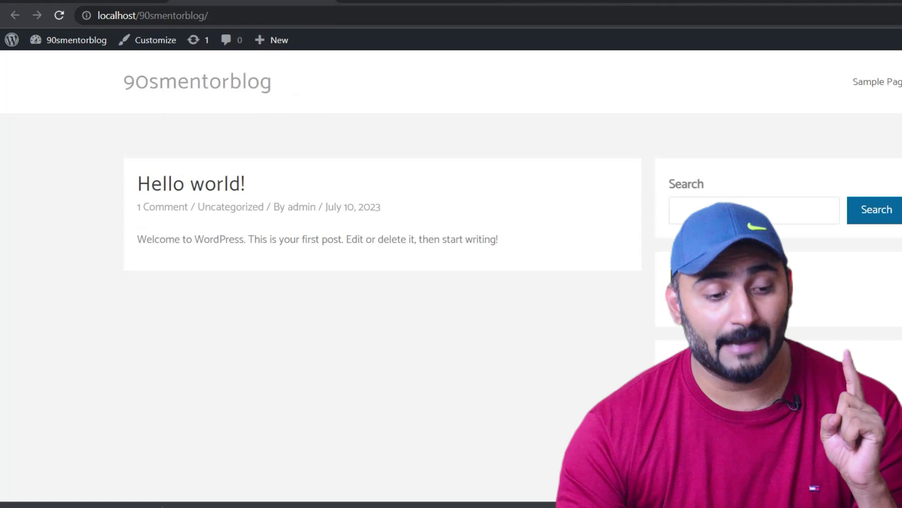
click(62, 21)
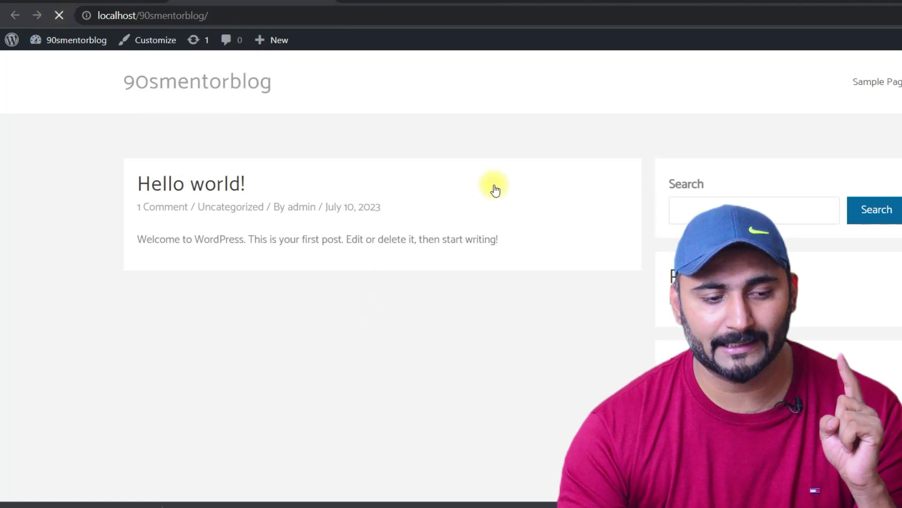